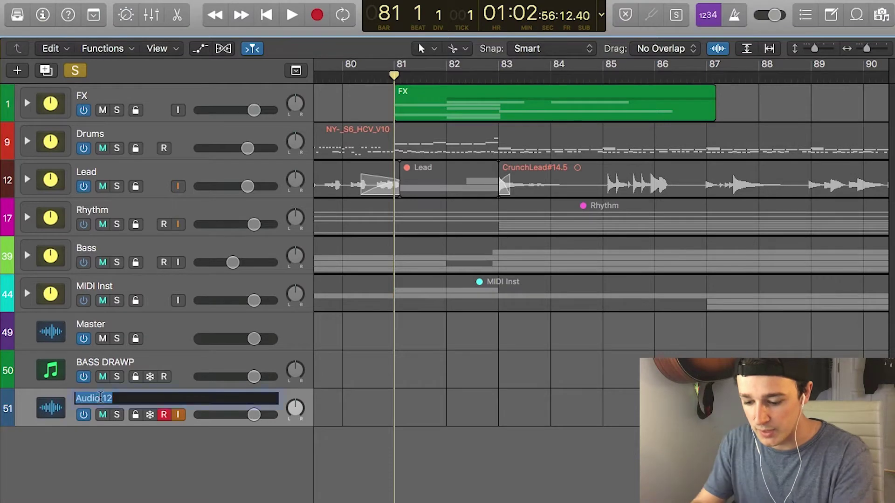
- Name the new audio track "Record"
text(Record)
key(Return)
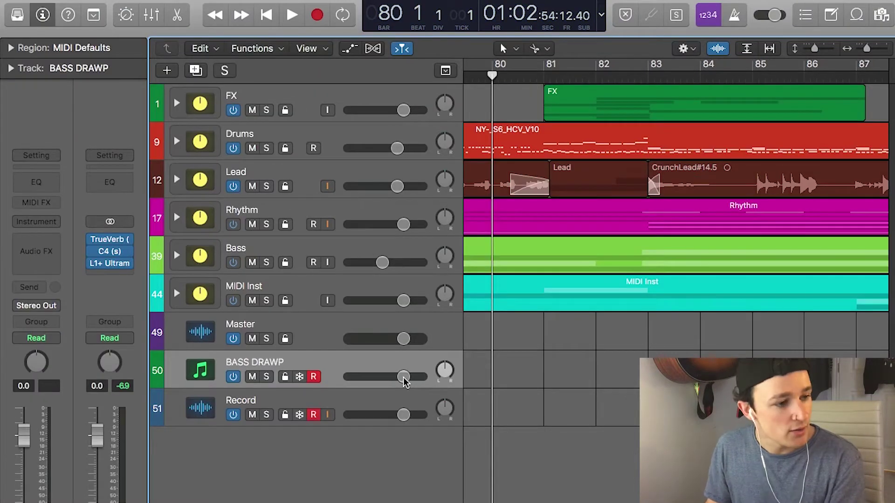
- Lower the BASS DRAWP track's volume and load Test Oscillator as its instrument
drag(404, 378, 374, 377)
click(52, 224)
mouse_move(70, 249)
click(208, 264)
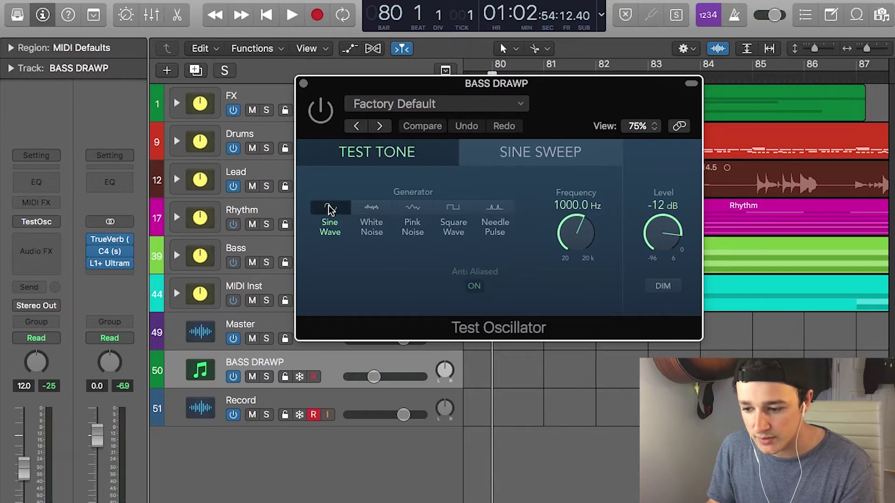
- Switch the Test Oscillator to Sine Sweep mode and audition the single-trigger sweep
click(527, 154)
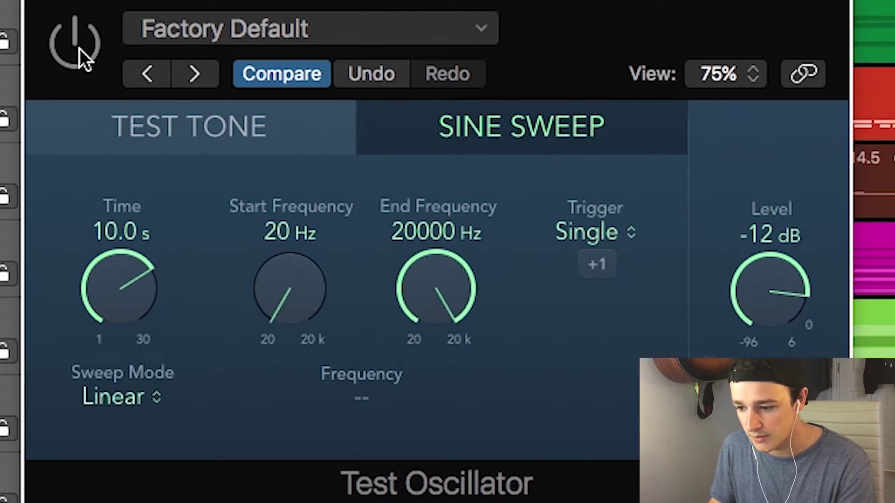
click(597, 258)
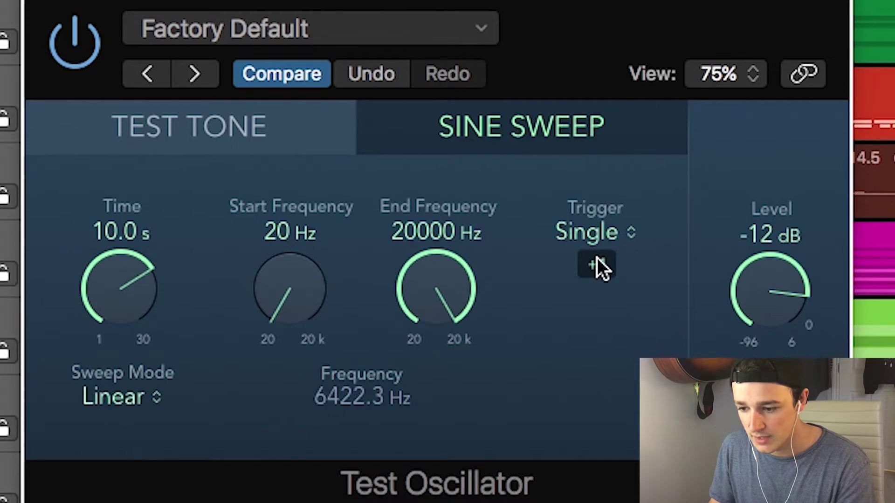
click(597, 260)
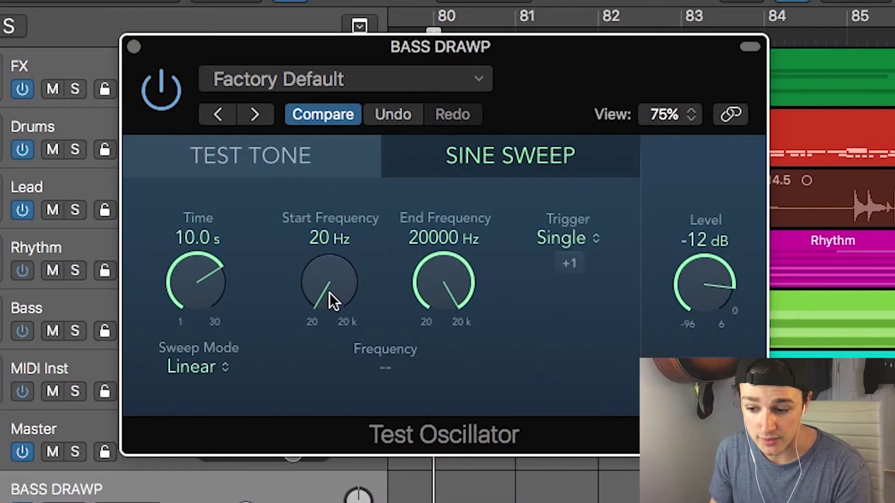
- Set the sine sweep's start frequency to 81 Hz and end frequency to 20 Hz, and close the oscillator window
drag(329, 293, 282, 221)
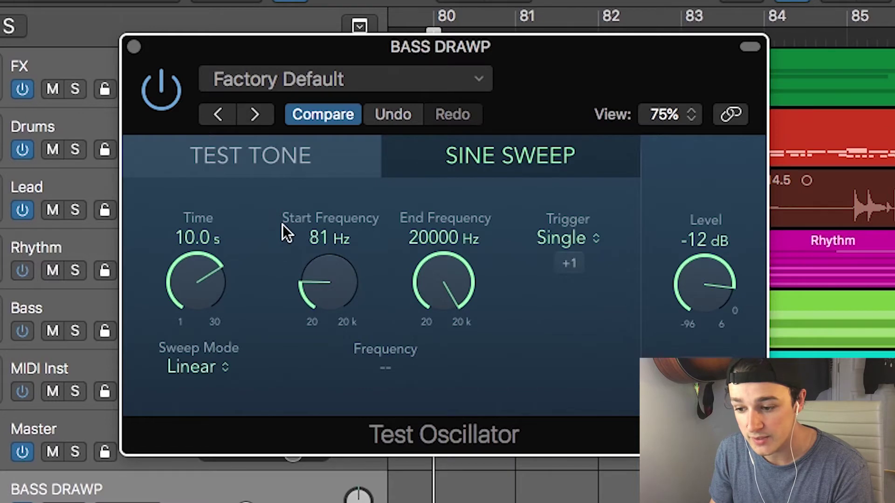
drag(429, 269, 459, 501)
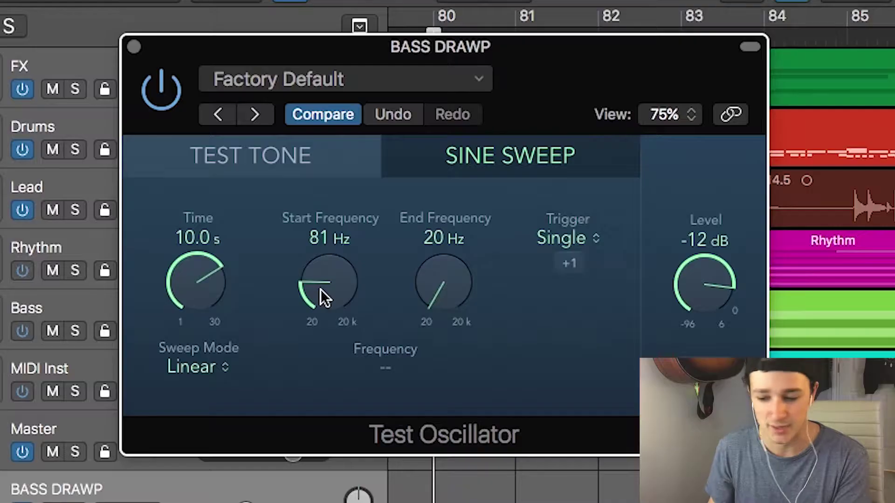
drag(320, 289, 318, 286)
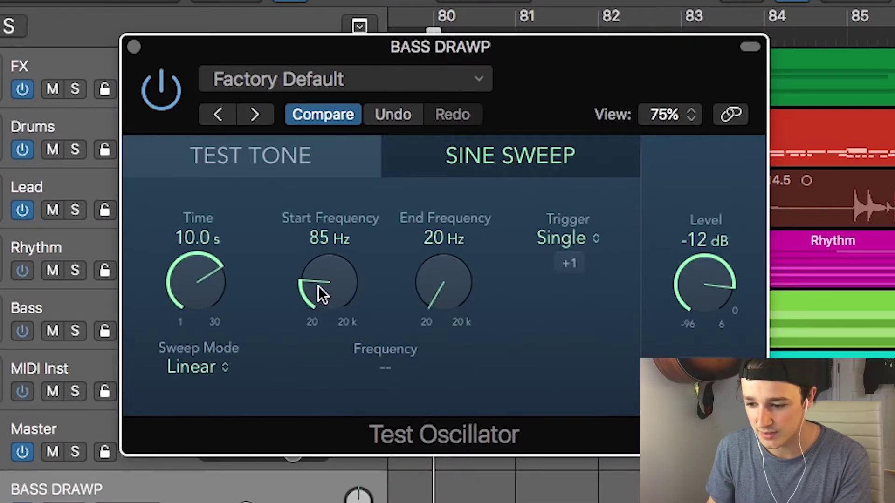
double_click(329, 244)
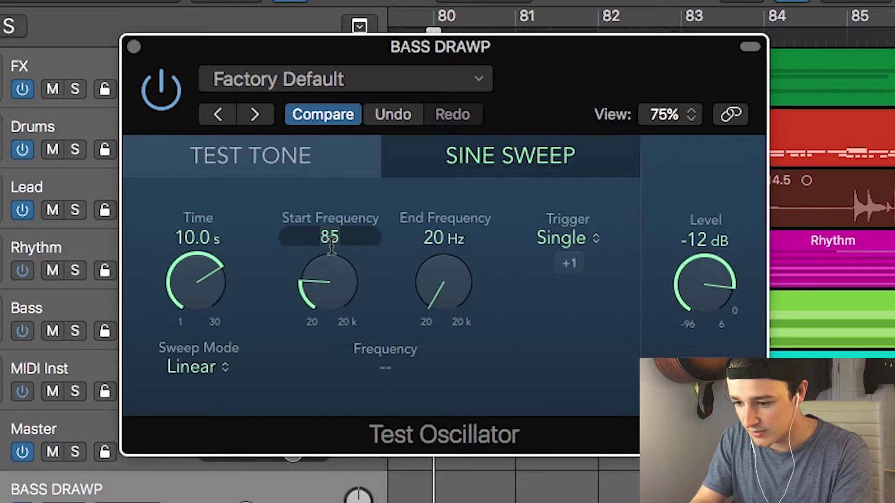
text(82)
key(Return)
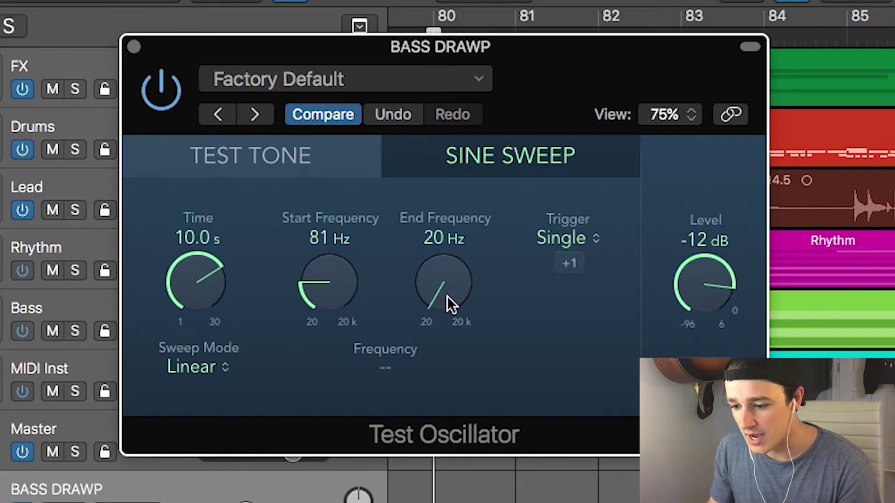
mouse_move(446, 296)
mouse_down()
mouse_move(422, 280)
mouse_move(444, 303)
mouse_up()
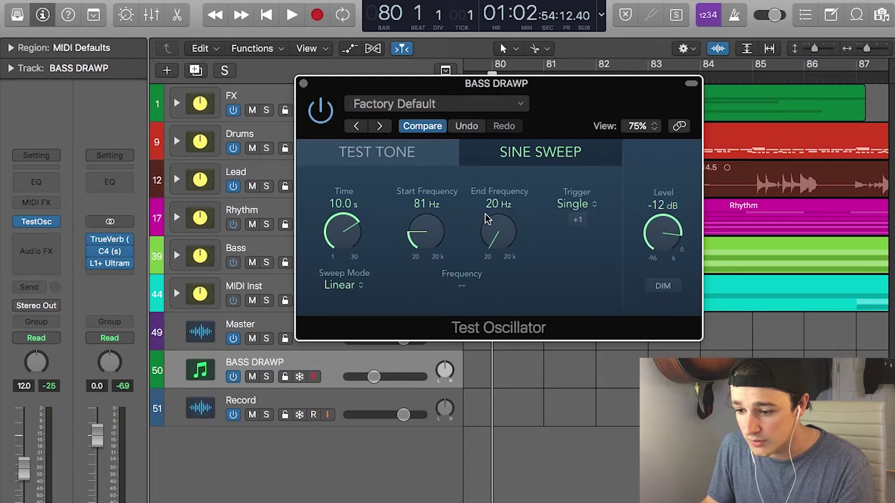
click(304, 84)
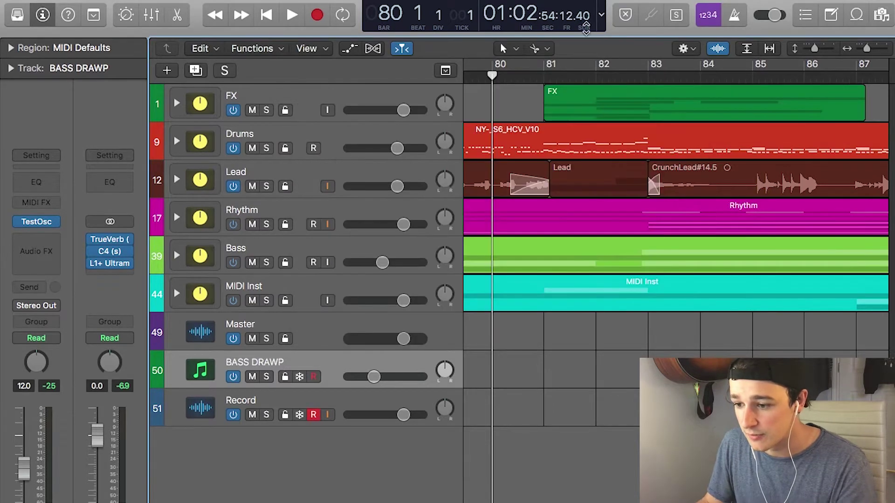
- Expand the FX track stack and compare the SMPTE times at bars 83 and 87 to find the sub drop's duration
click(531, 78)
click(176, 103)
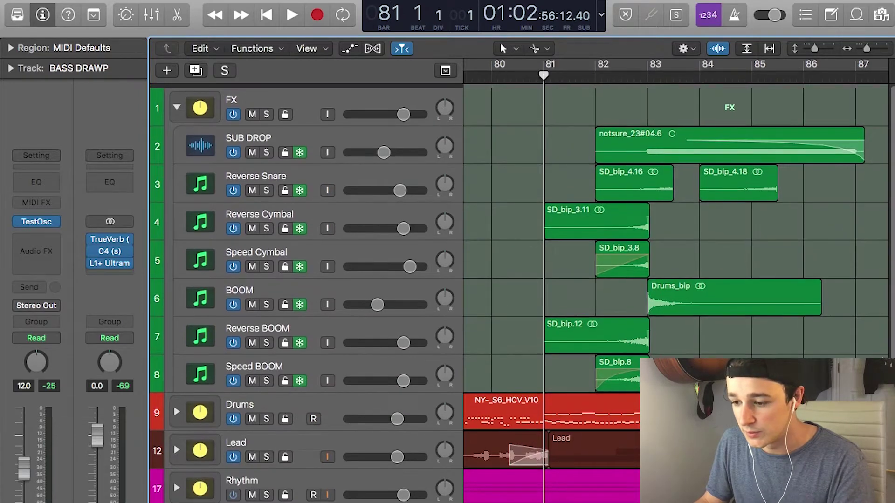
scroll(464, 65, right, 5)
click(488, 77)
click(541, 77)
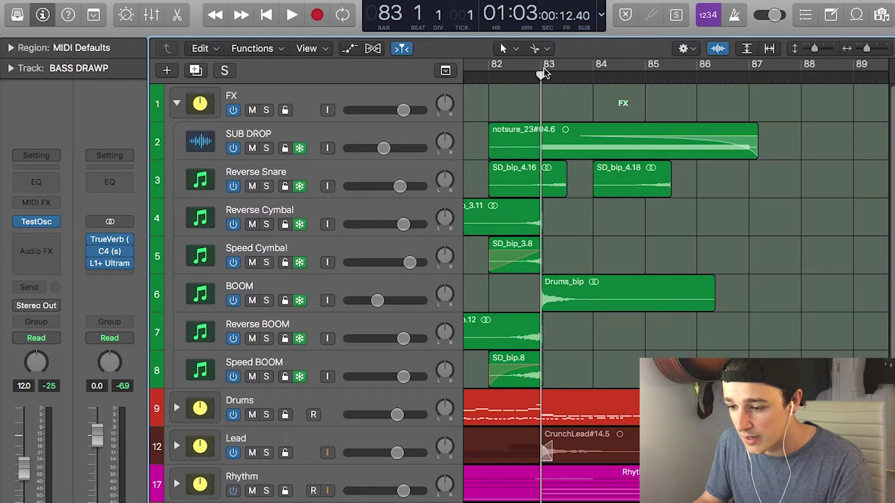
click(750, 78)
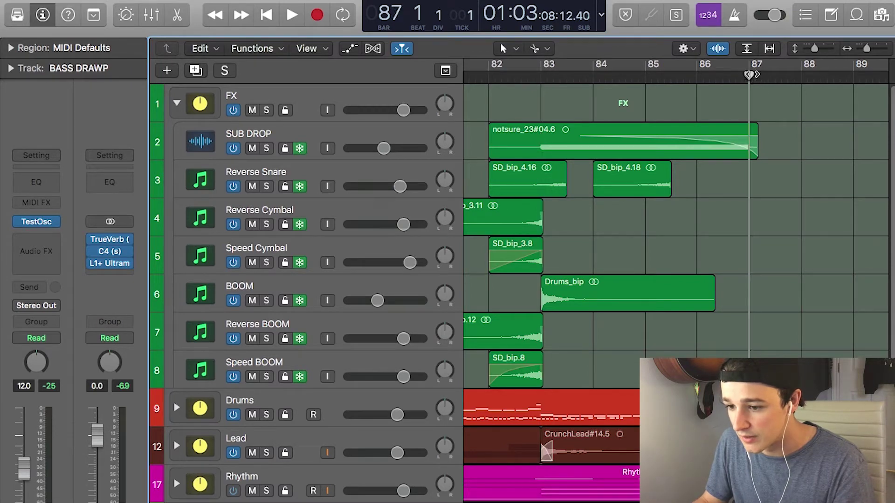
click(488, 77)
click(540, 76)
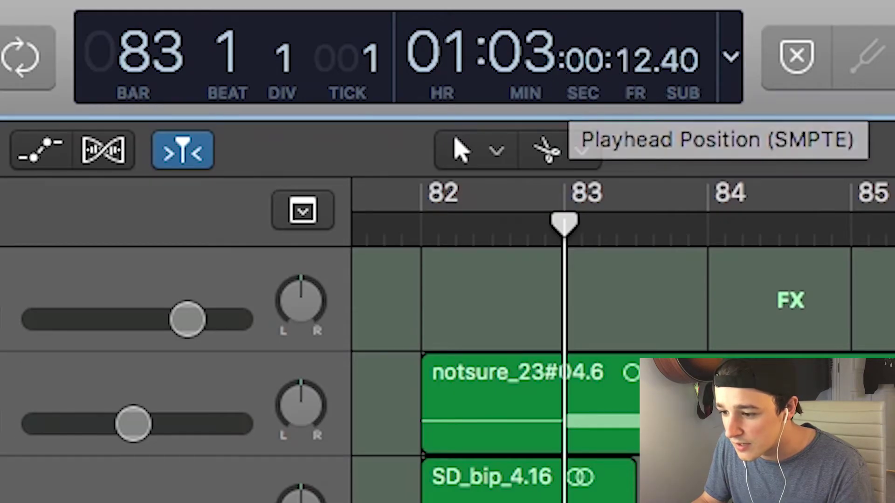
drag(573, 93, 550, 133)
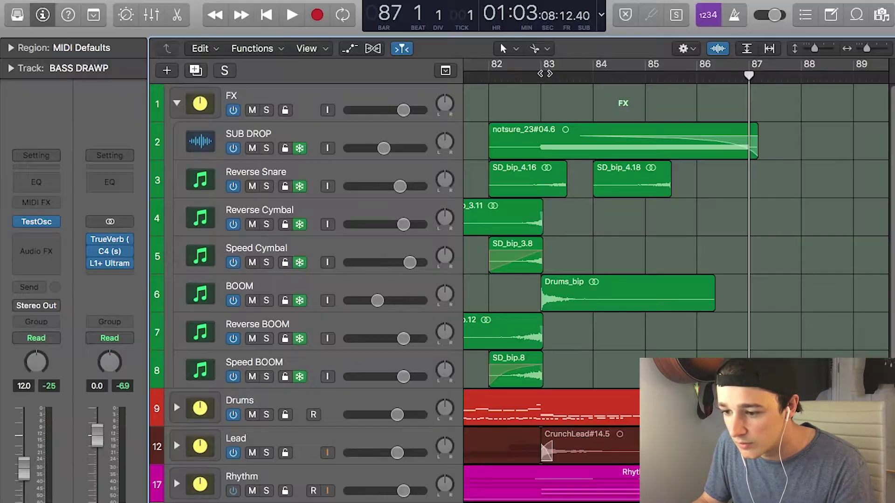
click(566, 227)
- Set the Test Oscillator's sweep time to 8.0 s and audition the sweep
click(34, 222)
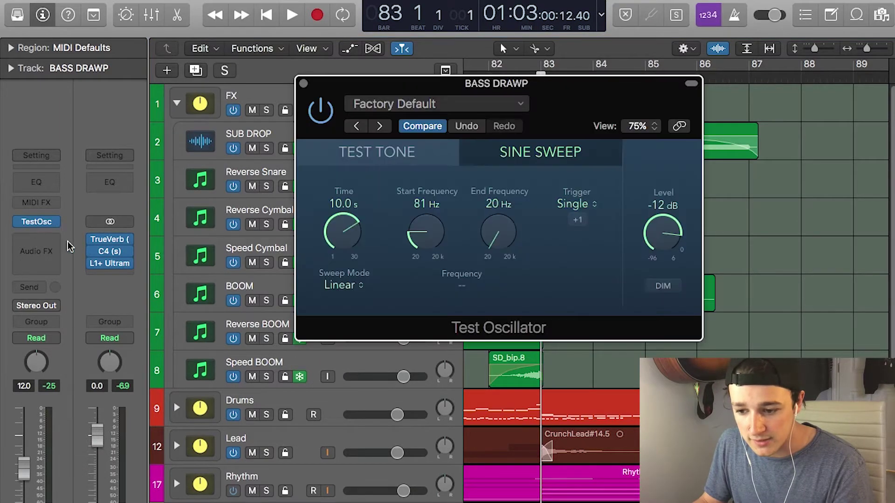
drag(335, 224, 332, 253)
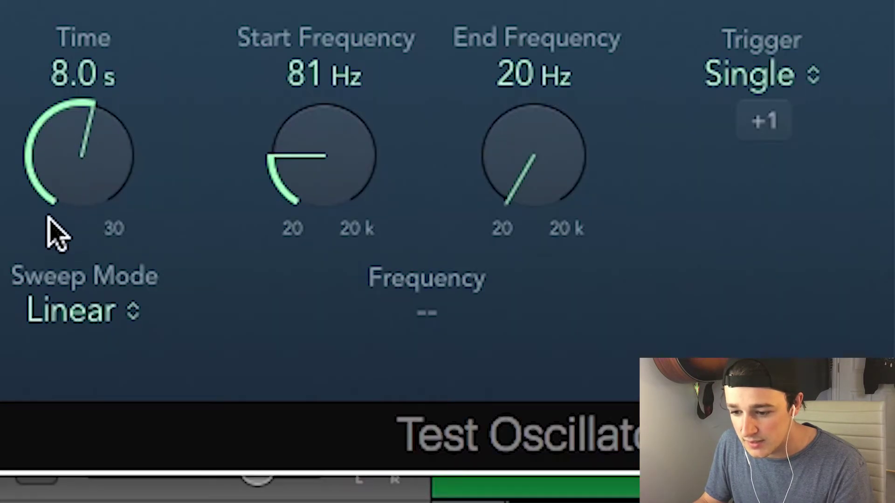
click(778, 118)
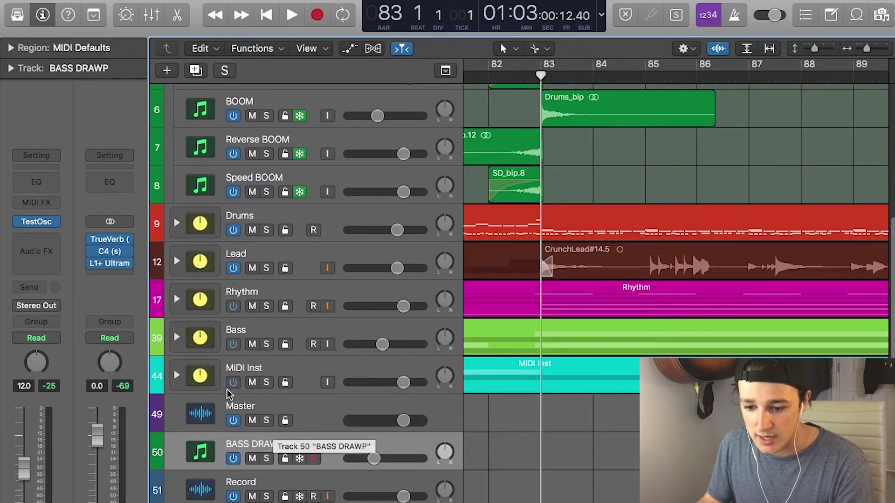
- Route the output of the BASS DRAWP track to Bus 10
click(55, 306)
mouse_move(63, 355)
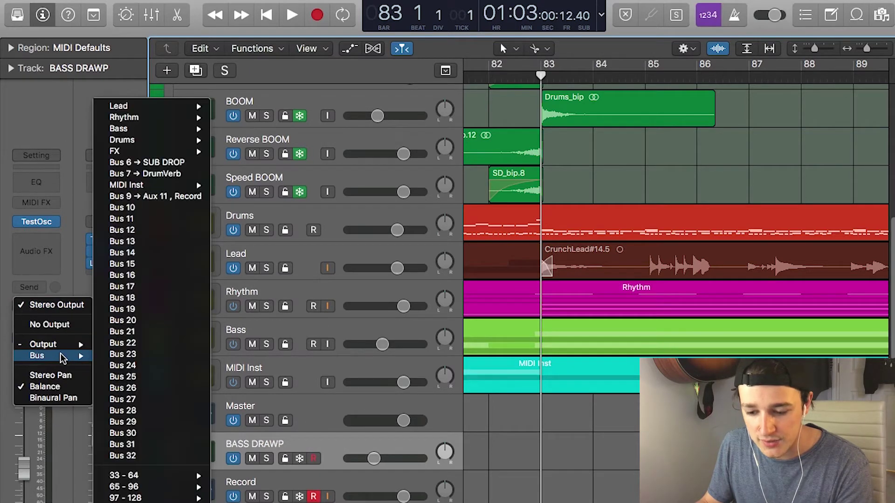
click(173, 209)
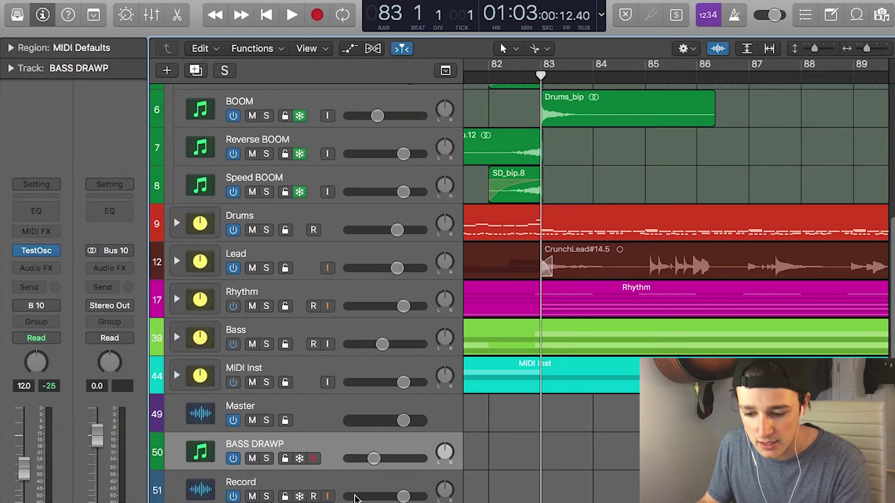
- Set the Record track's input to Bus 10
click(317, 486)
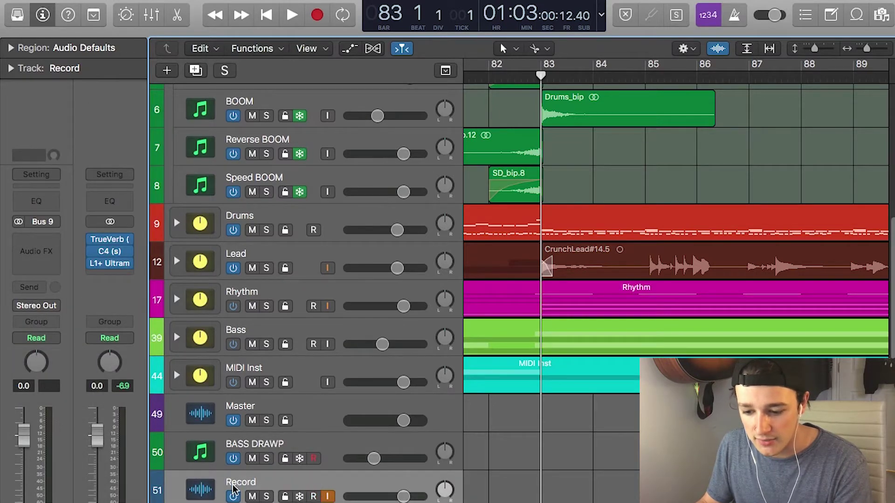
click(18, 226)
mouse_move(66, 274)
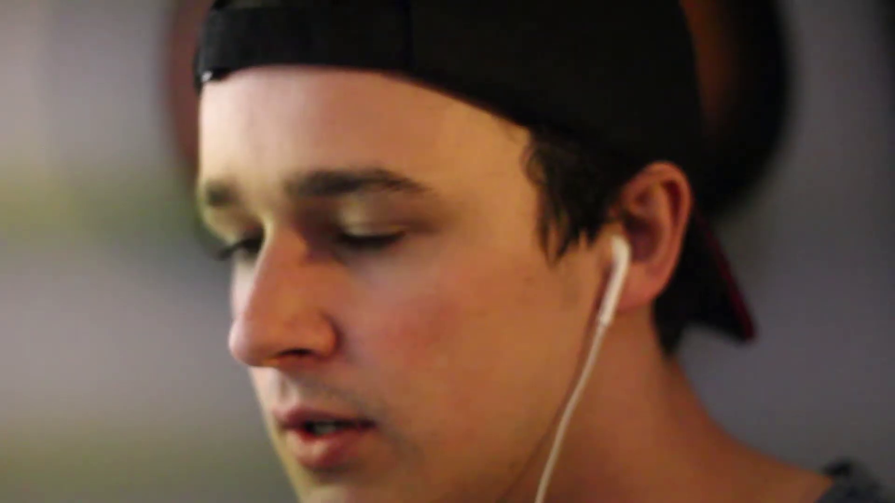
click(141, 207)
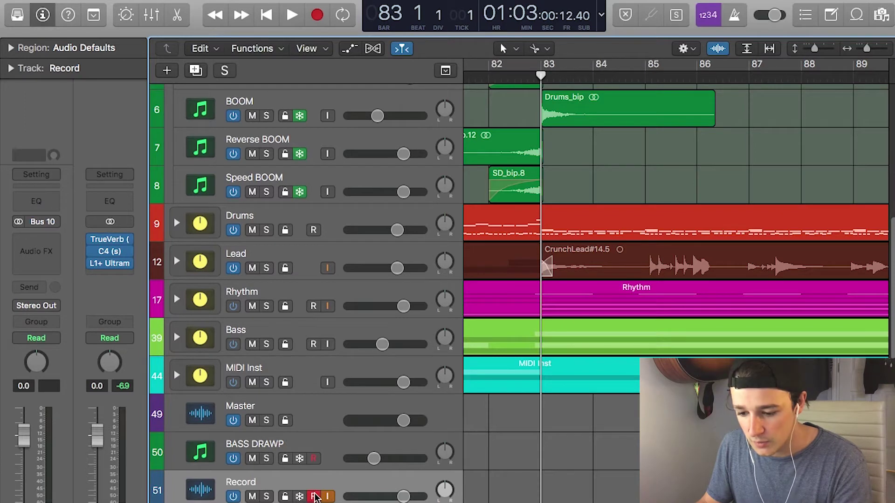
- Record the sine sweep onto the Record track starting from bar 82, triggering the oscillator at bar 83 and stopping after bar 87
scroll(490, 426, left, 3)
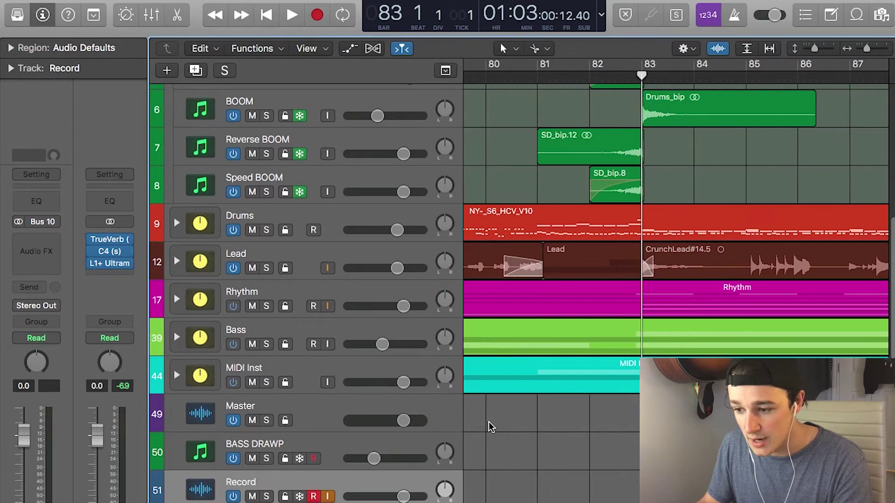
click(591, 74)
click(300, 436)
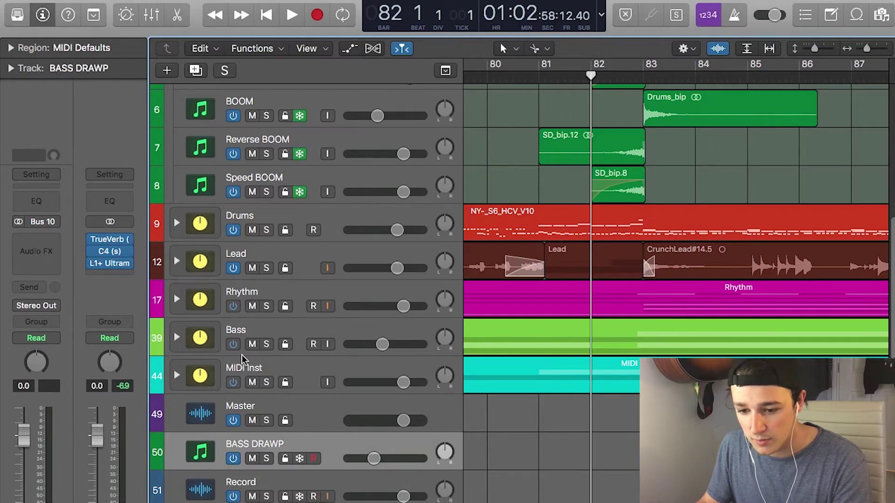
click(36, 251)
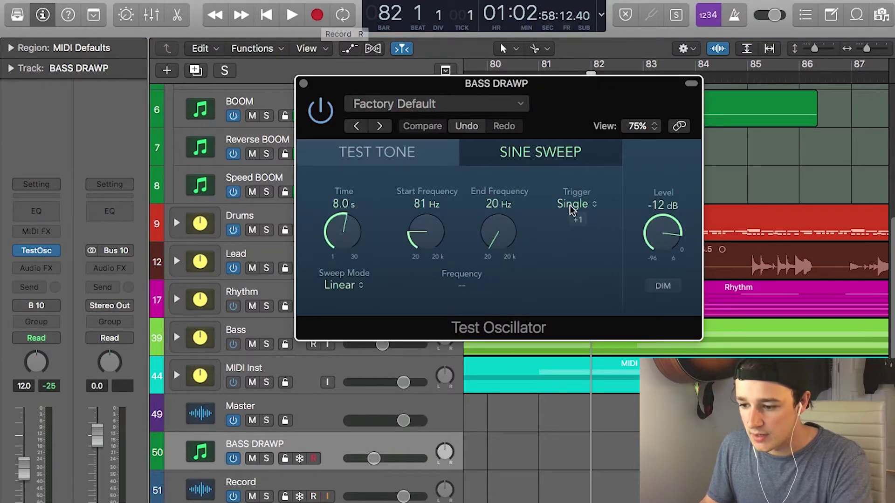
click(317, 15)
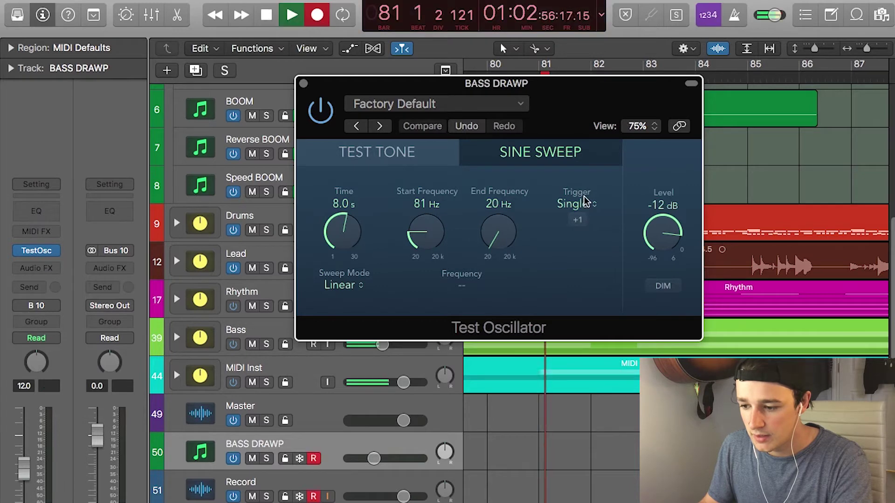
click(580, 222)
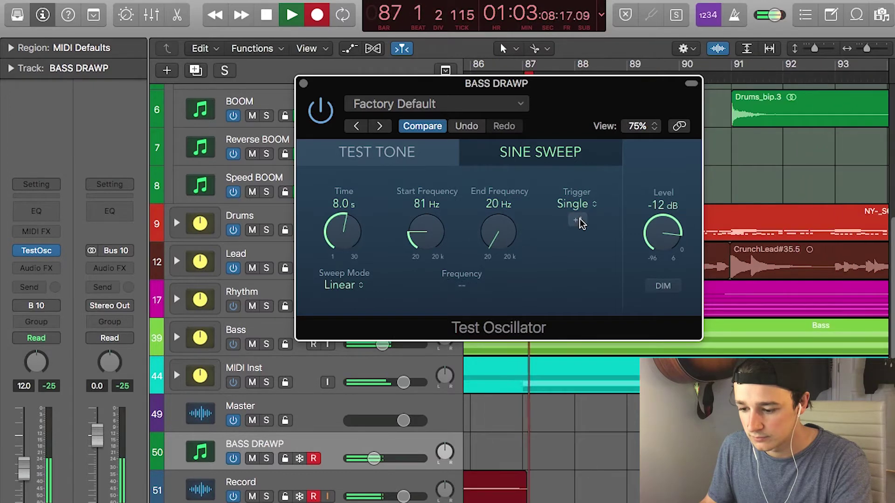
key(space)
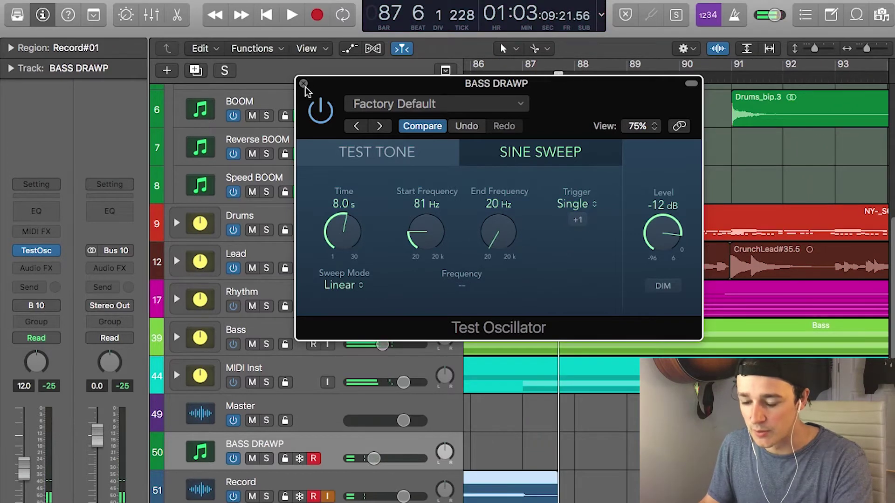
click(303, 83)
- Turn off the FX track stack and collapse it
scroll(667, 319, up, 6)
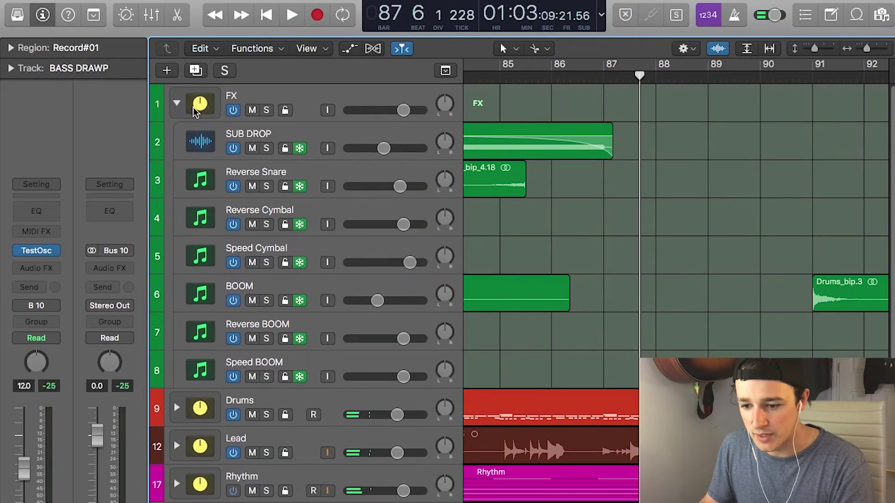
click(233, 111)
click(177, 104)
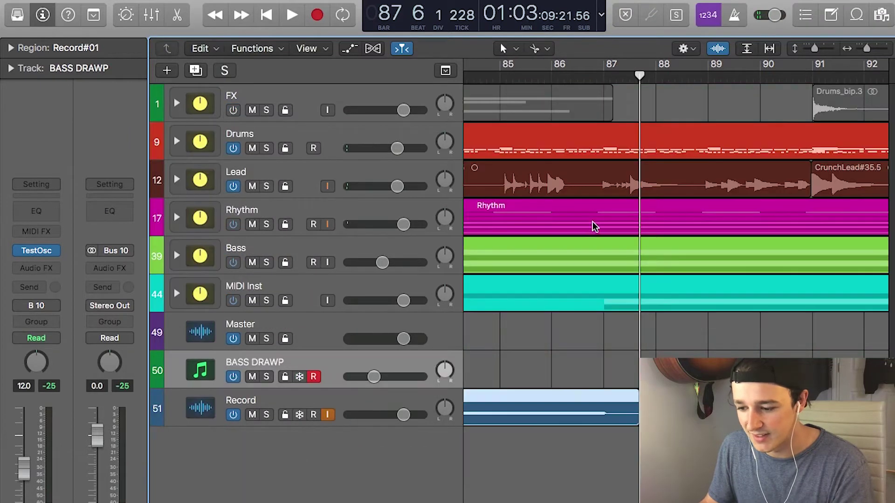
- Nudge the recorded sweep region on the Record track earlier to position 81 8 1 98, aligning the sweep's onset with bar 83
scroll(597, 217, left, 4)
click(516, 75)
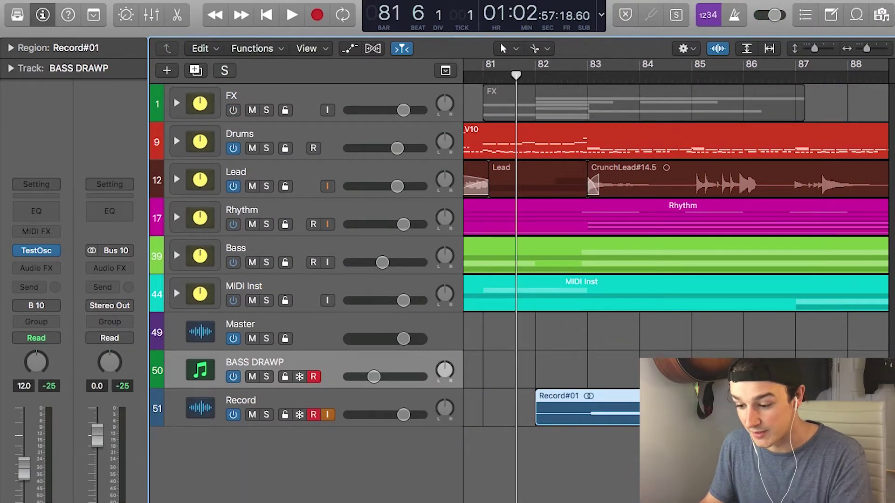
key(super+Right)
key(super+Right)
key(super+Right)
key(super+Right)
key(super+Right)
key(super+Right)
scroll(695, 353, right, 5)
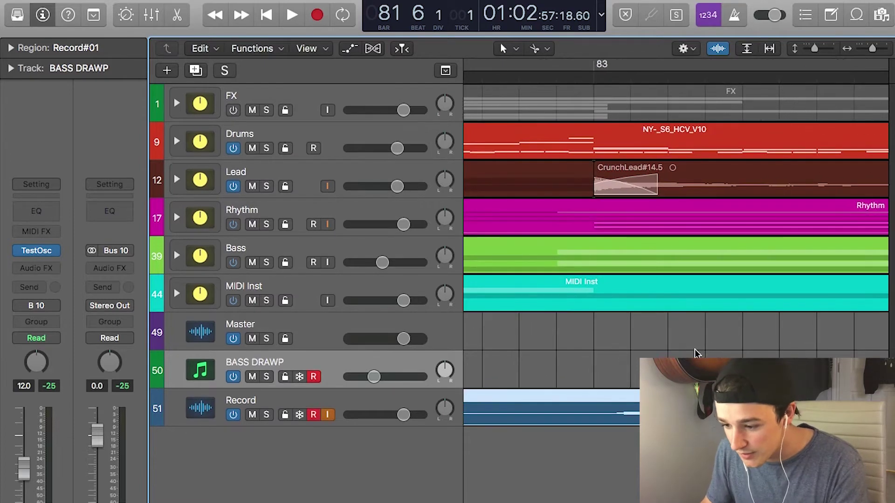
drag(638, 409, 638, 410)
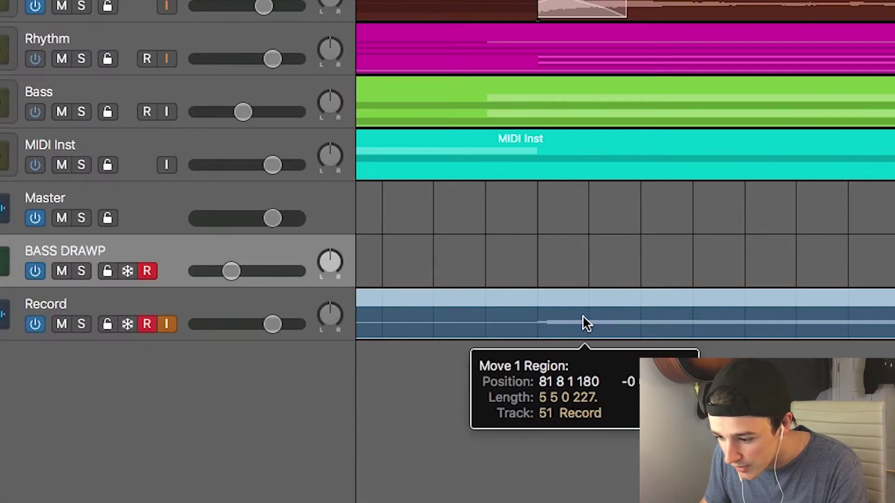
mouse_move(583, 316)
mouse_down()
mouse_move(573, 315)
mouse_move(589, 325)
mouse_up()
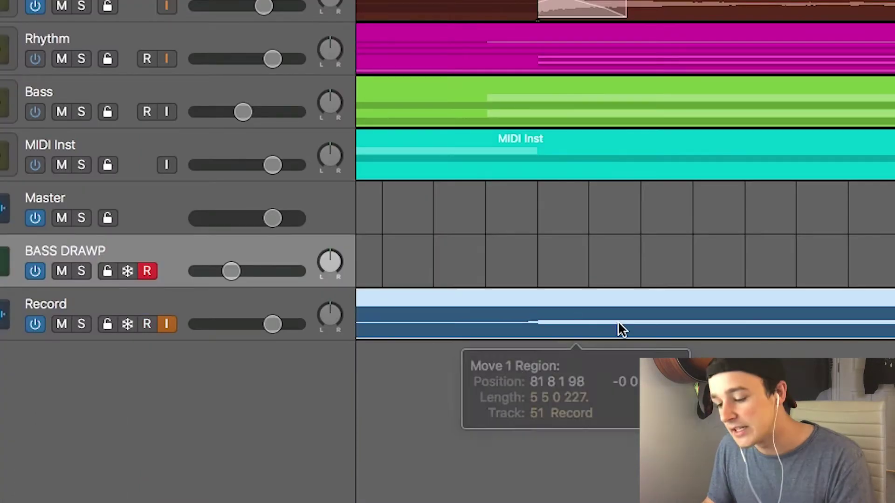
scroll(636, 313, left, 5)
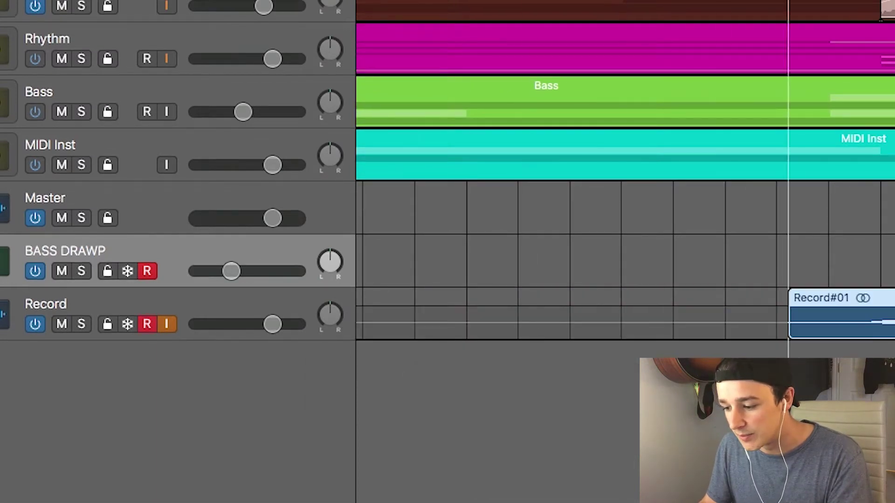
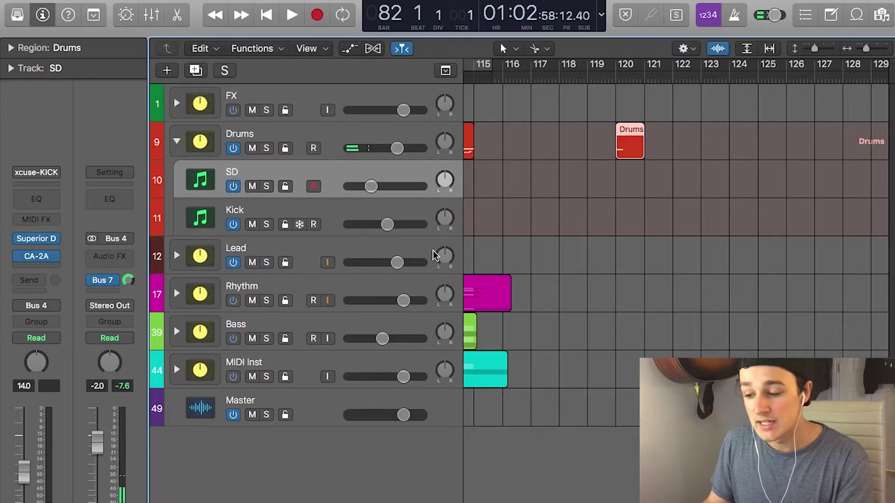
- Extend the Drums region at bar 120 to two bars and bounce it in place to a new track as RevSnare
scroll(596, 204, right, 2)
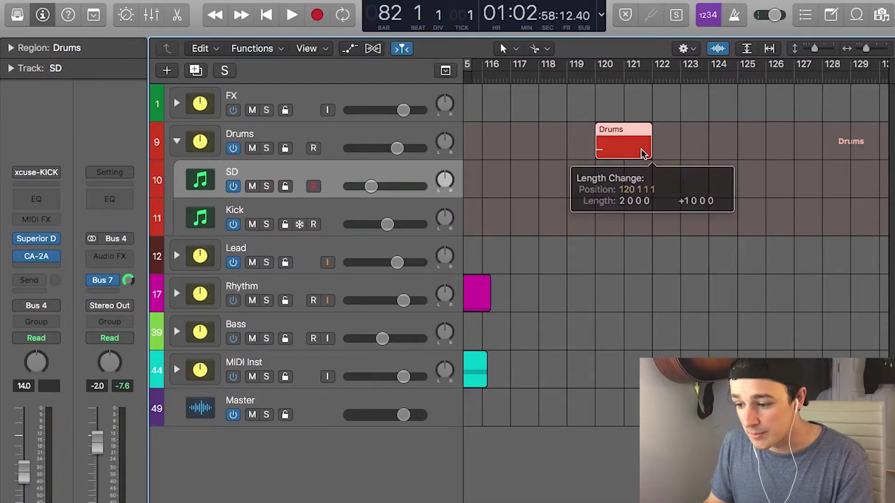
right_click(646, 142)
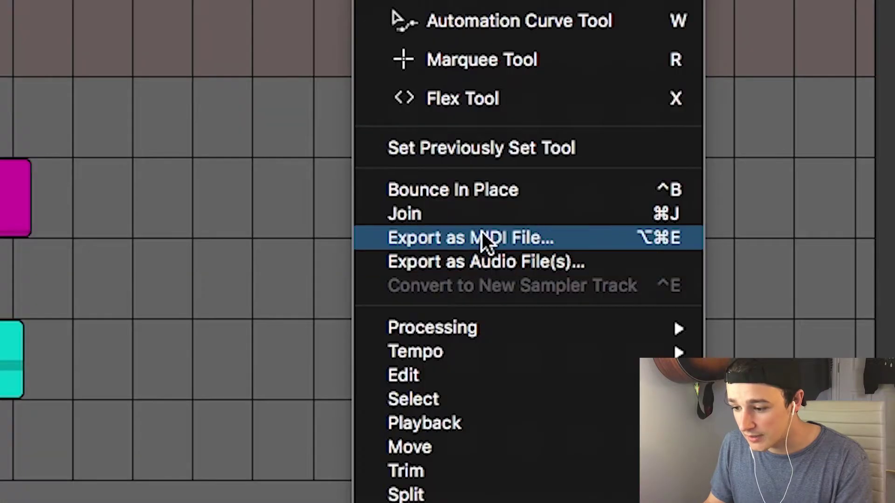
click(477, 195)
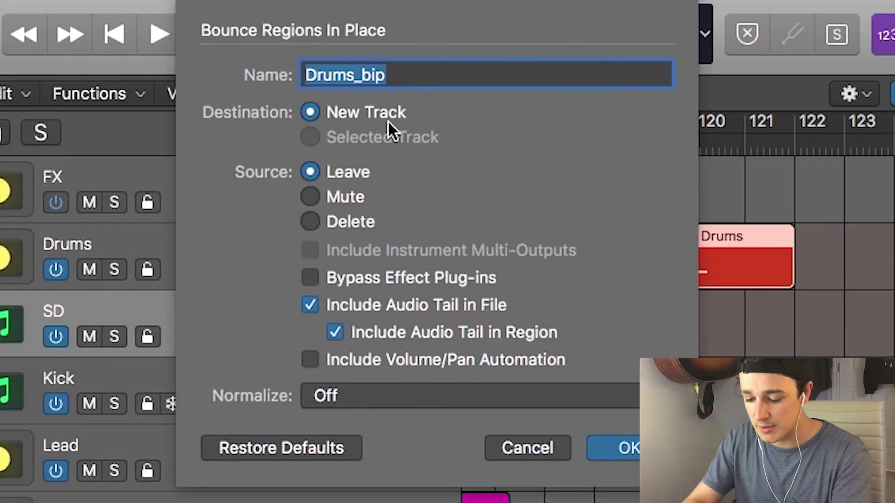
text(RevSnare)
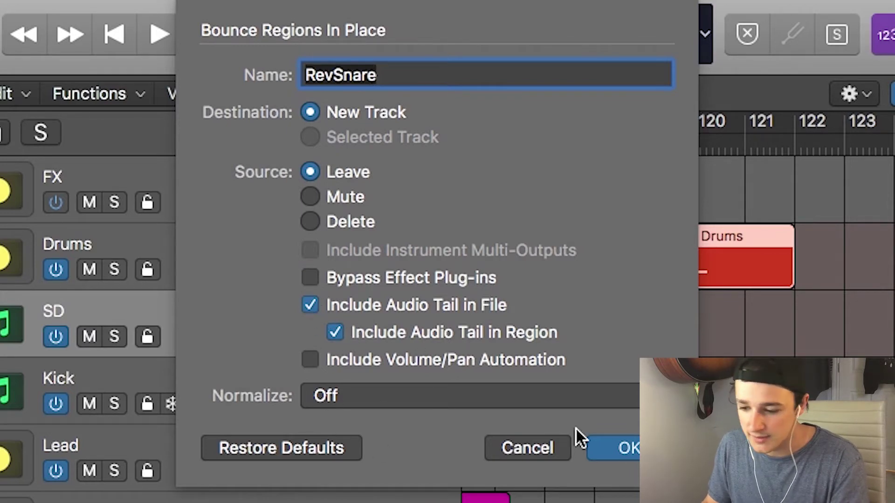
click(634, 451)
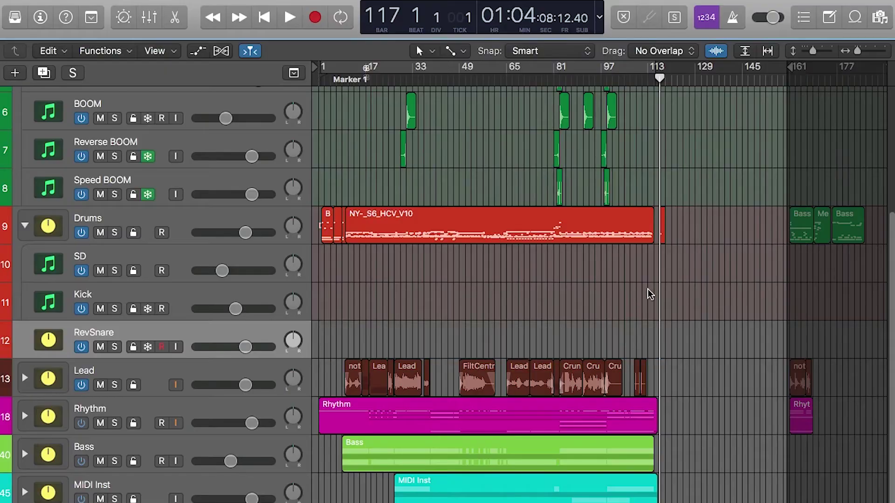
scroll(666, 294, up, 5)
right_click(673, 235)
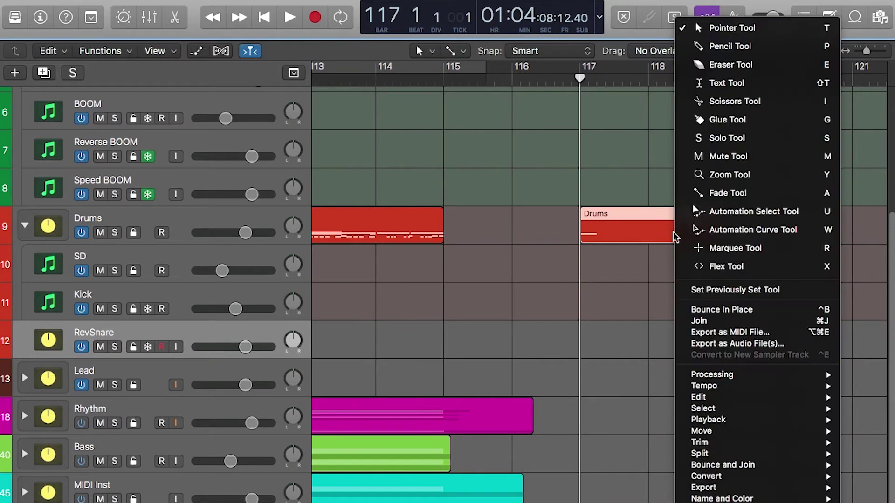
click(731, 310)
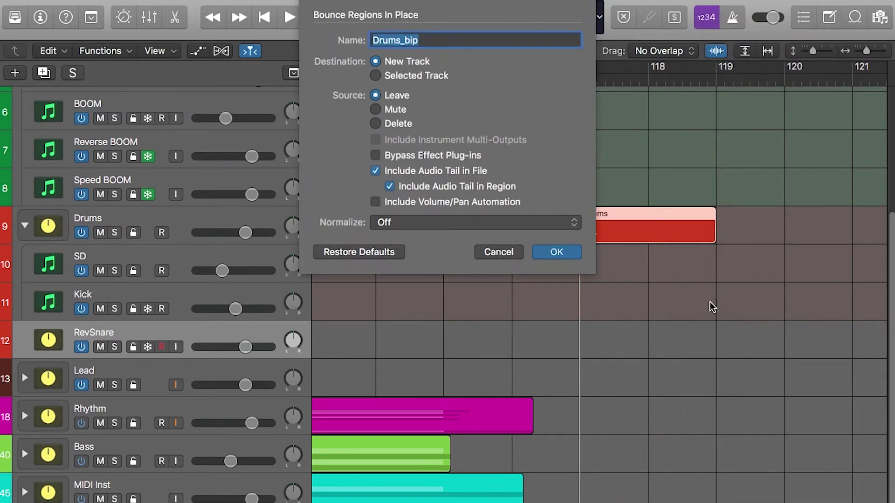
click(498, 252)
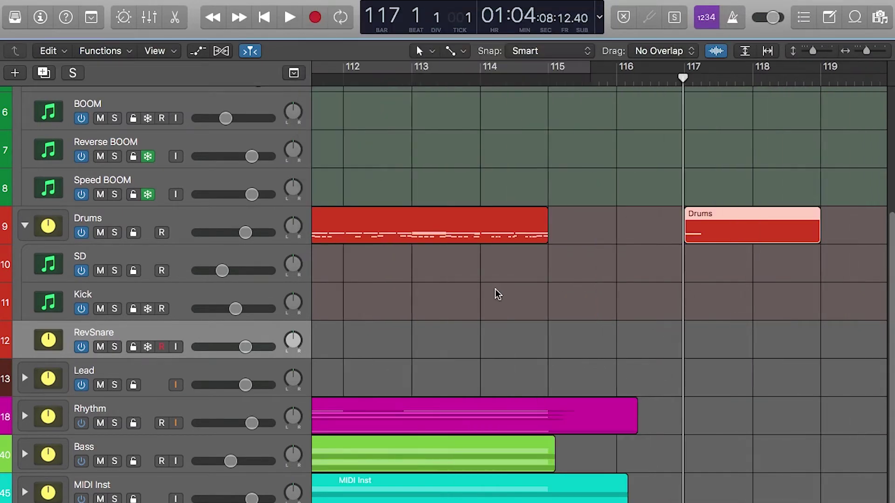
- Bounce the short Drums region at bar 117 in place to a new track with the name RevSnare, leaving the source
scroll(495, 293, down, 10)
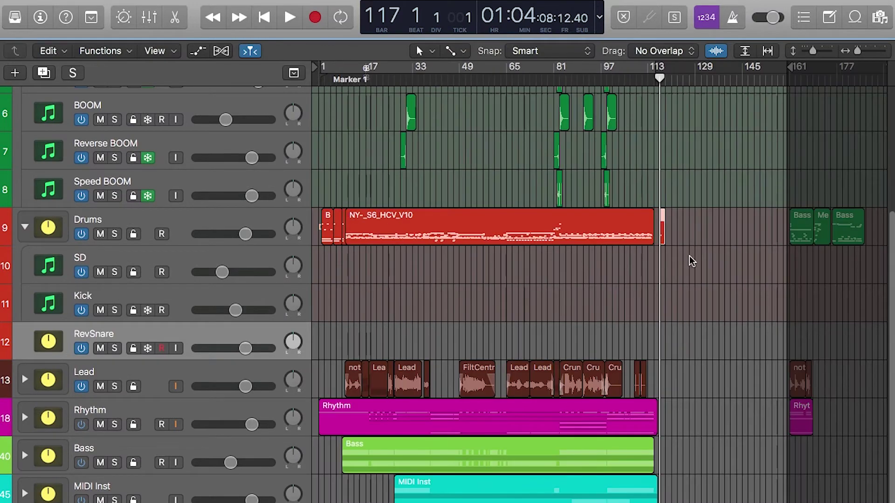
scroll(692, 261, up, 8)
scroll(662, 254, right, 3)
right_click(635, 238)
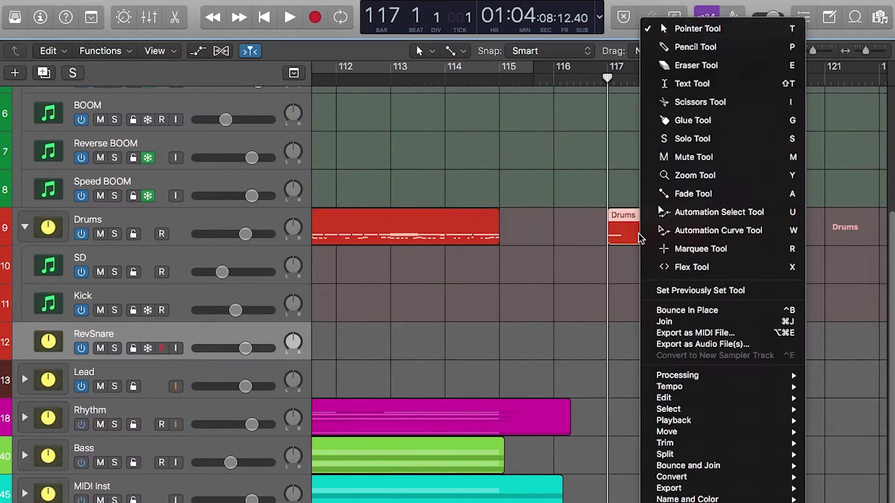
click(718, 317)
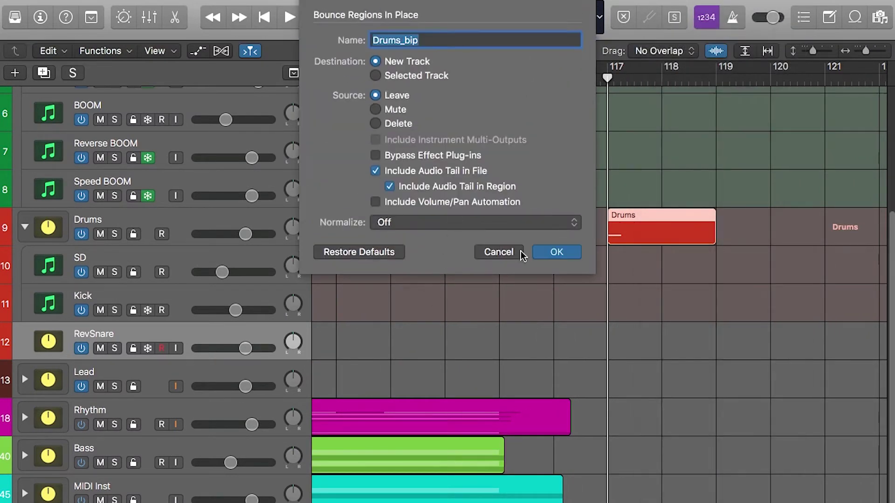
text(RevSnare)
key(Return)
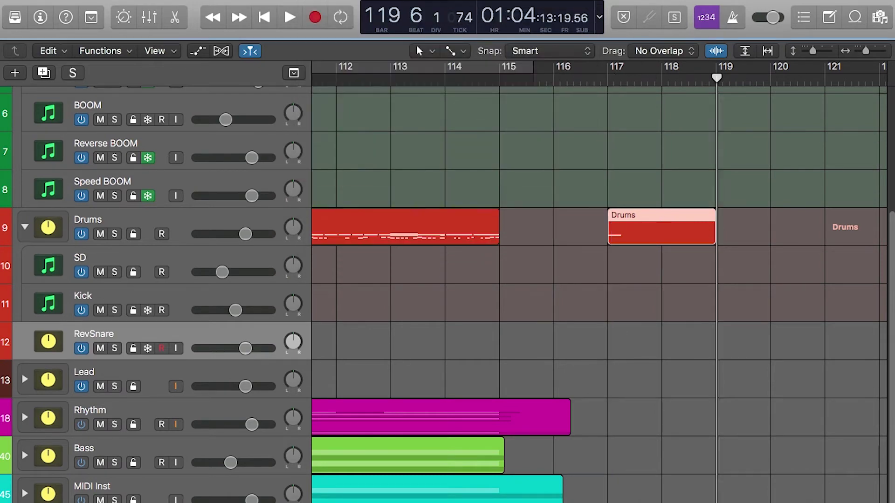
- Delete the surplus RevSnare track and the source Drums region at bar 117, keeping the bounced snare region selected
click(495, 422)
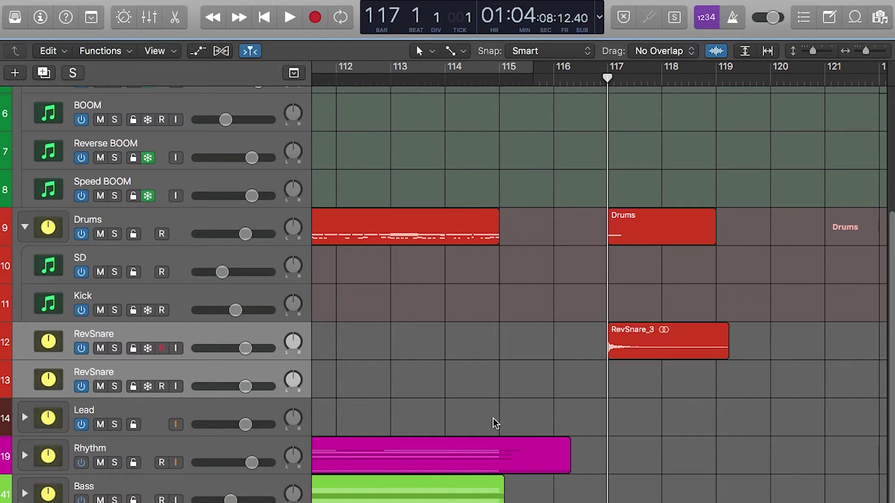
key(super+BackSpace)
click(662, 233)
key(BackSpace)
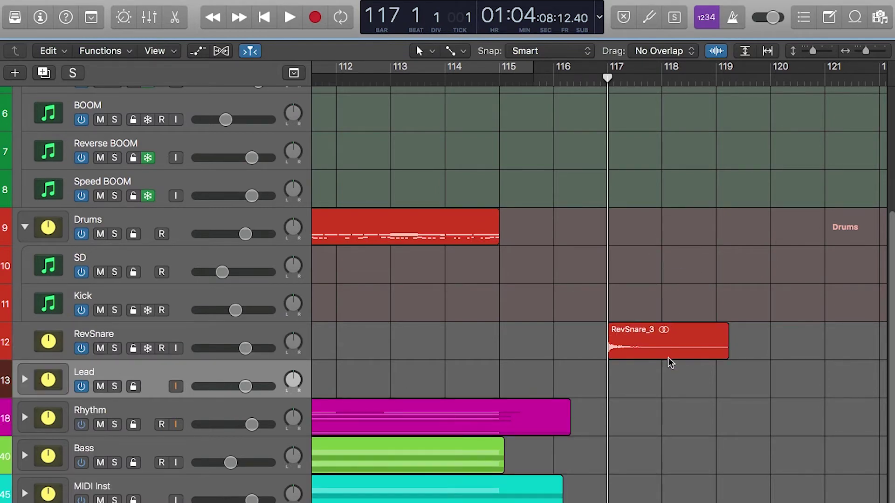
click(642, 354)
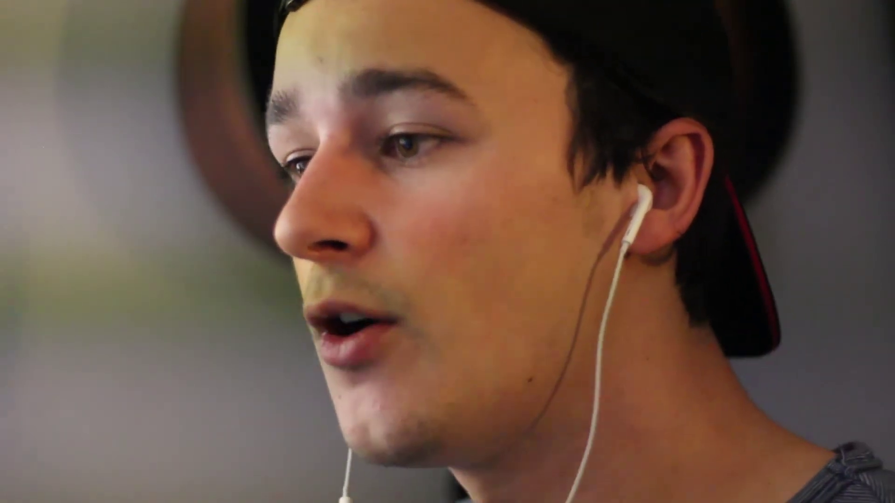
- Check the Advanced preferences for Show Advanced Tools and the additional options such as Audio and Advanced Editing
click(61, 3)
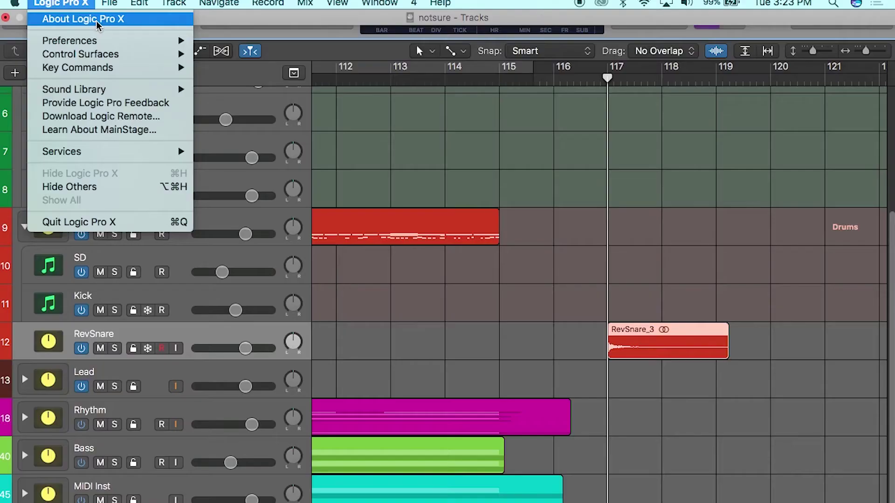
mouse_move(140, 41)
click(268, 39)
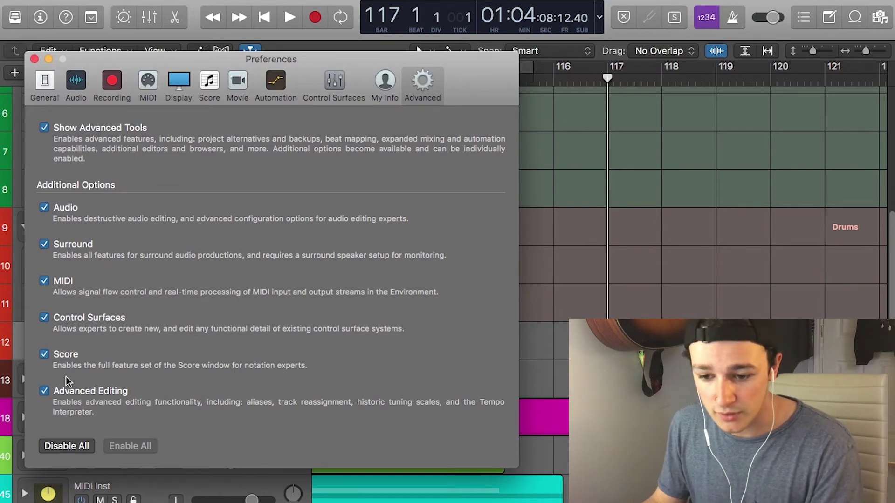
click(34, 59)
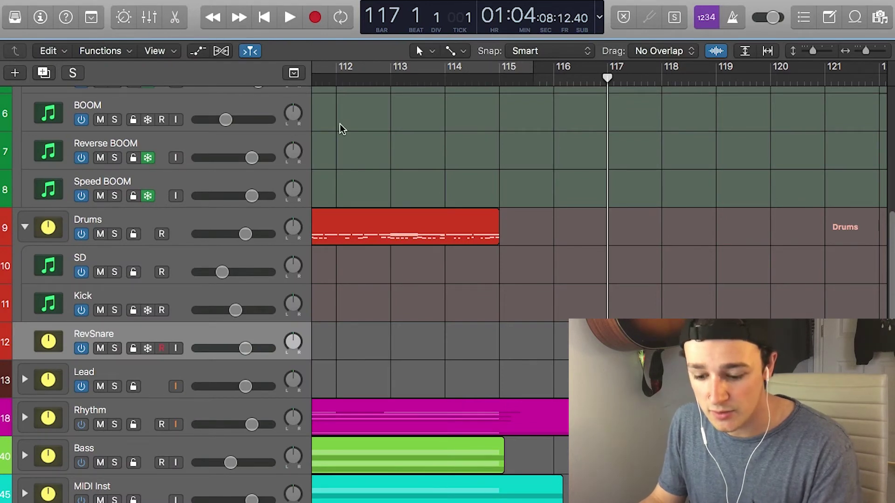
- Reverse the bounced snare region's audio in the audio file editor and lower the RevSnare track's volume
key(e)
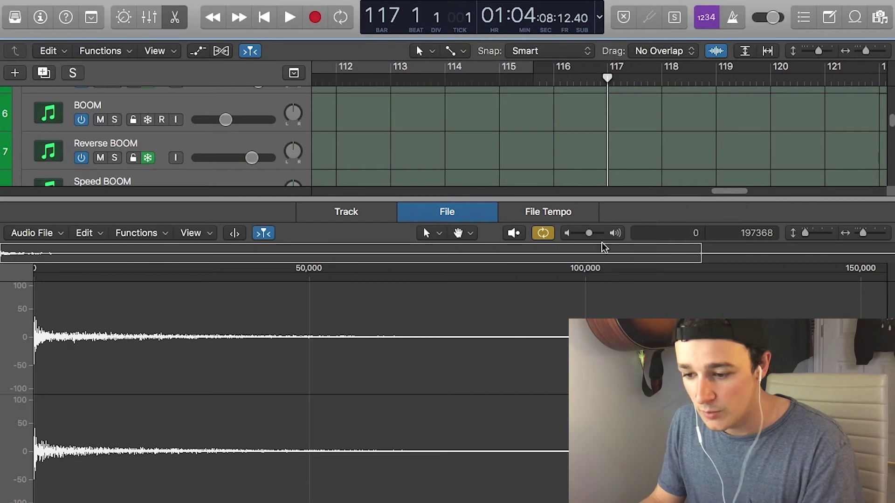
scroll(615, 130, down, 5)
scroll(677, 161, down, 2)
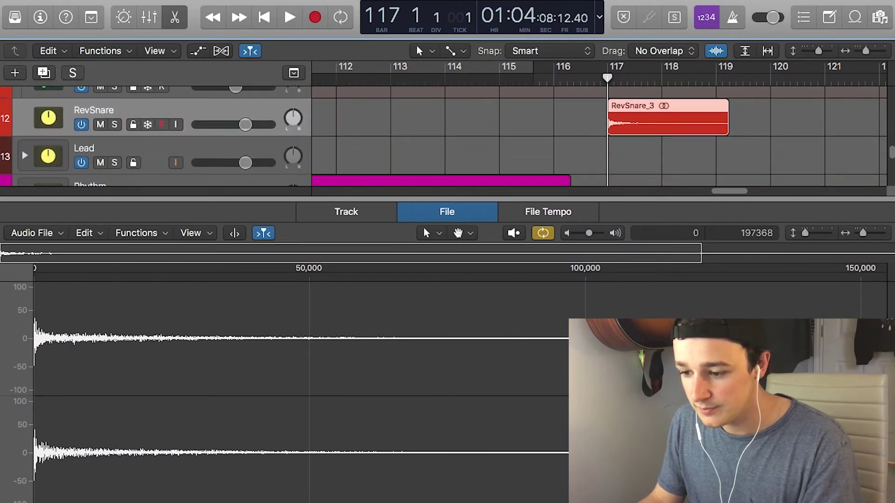
key(super+Left)
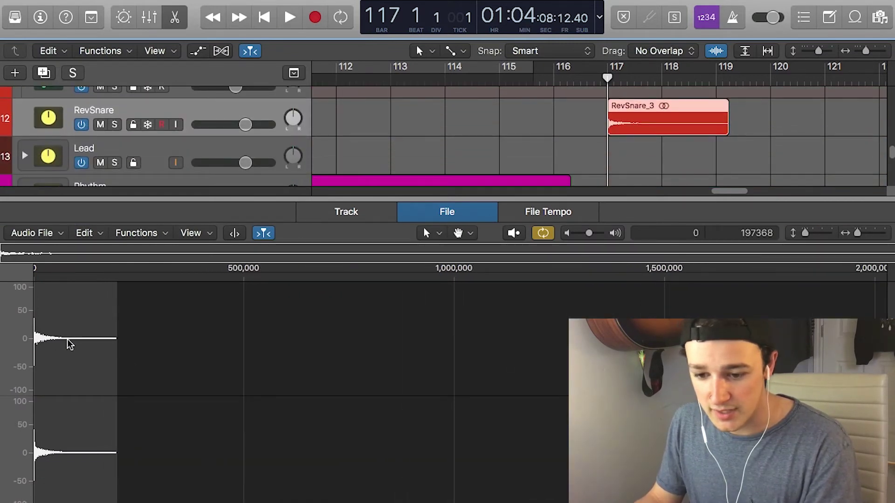
click(699, 122)
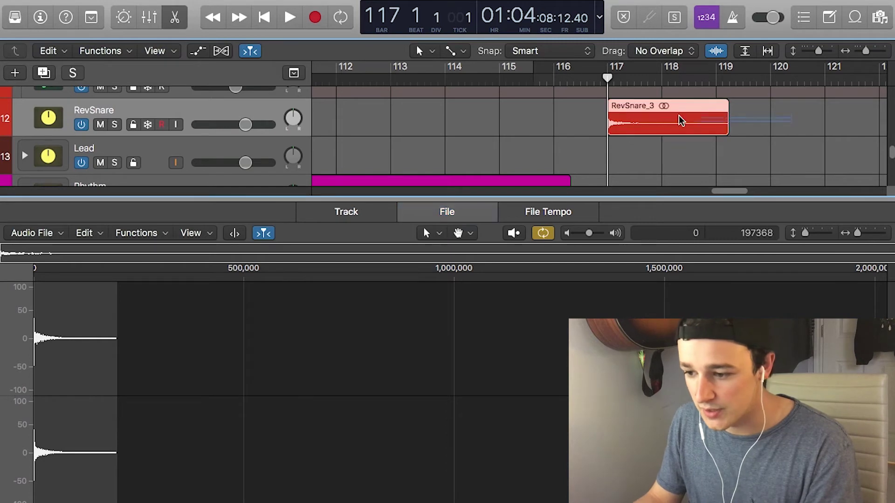
click(463, 215)
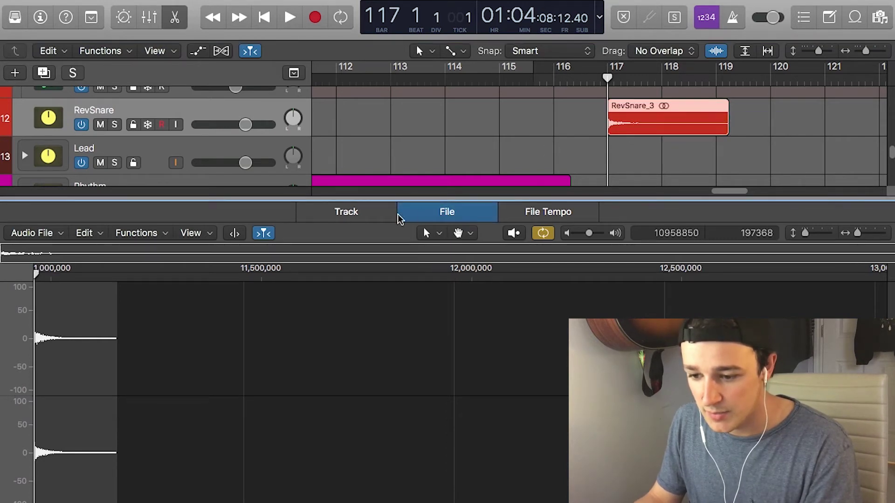
click(158, 238)
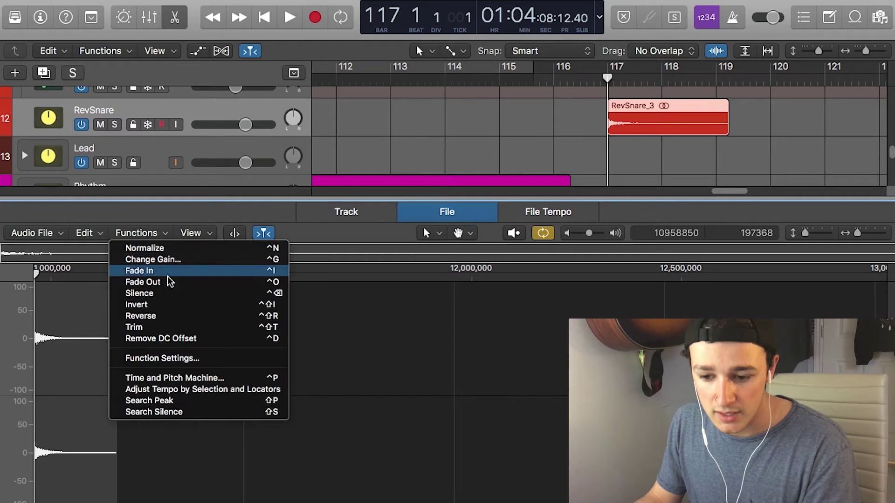
click(182, 317)
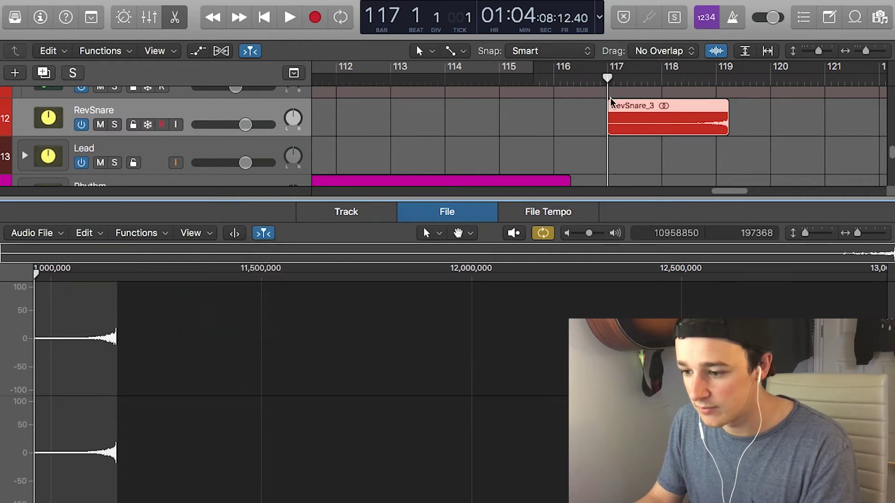
key(e)
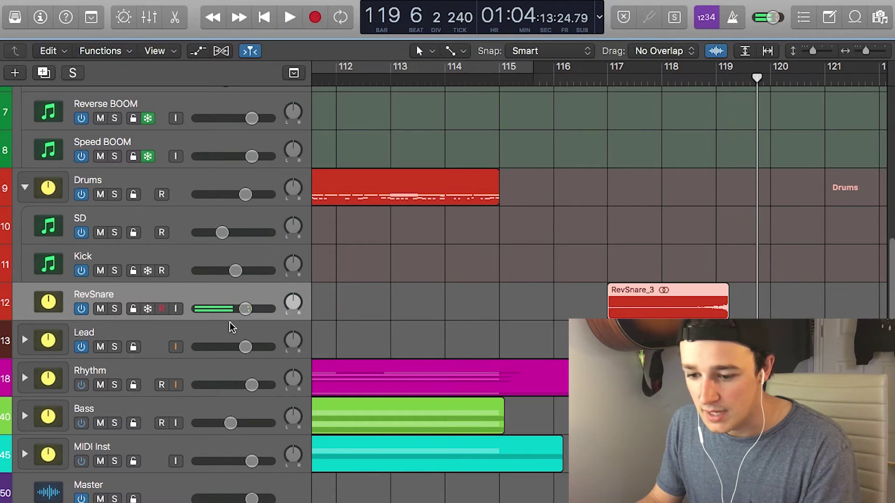
drag(246, 308, 241, 308)
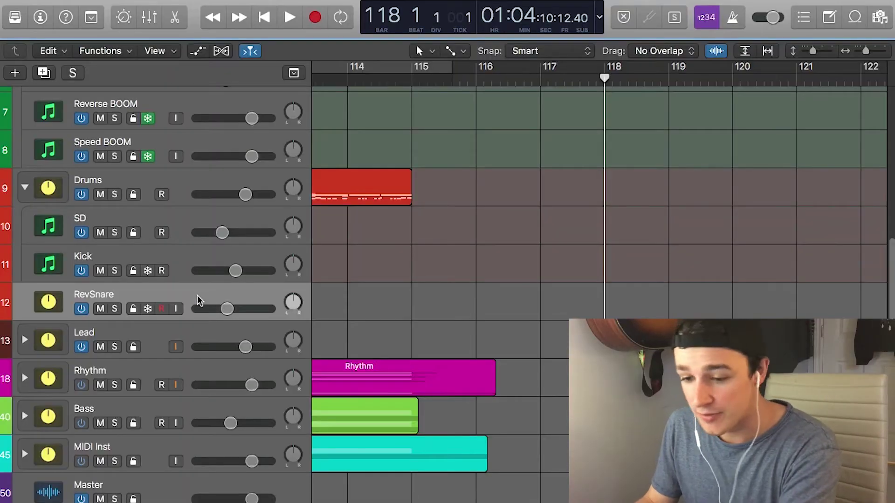
- Delete the RevSnare track and place the playhead at bar 81, where the cymbal and boom regions of the FX stack begin
key(super+BackSpace)
scroll(578, 297, down, 5)
scroll(579, 298, left, 12)
scroll(589, 298, right, 5)
scroll(588, 298, up, 5)
scroll(585, 296, right, 3)
click(489, 114)
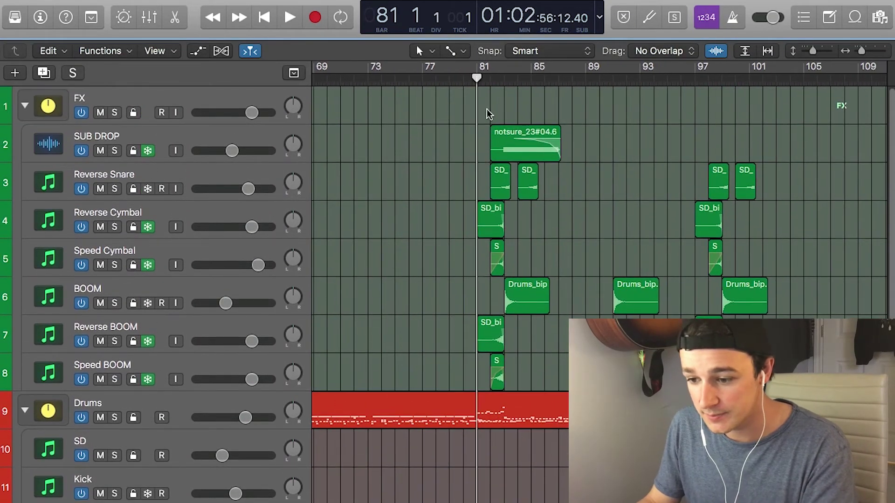
key(super+Right)
key(super+Right)
key(super+Right)
scroll(600, 295, right, 3)
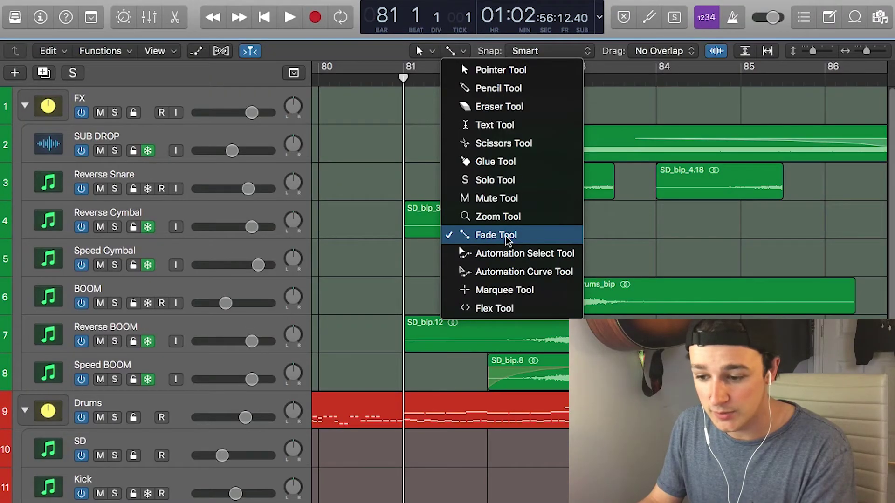
- Choose the Fade Tool, draw a fade across most of the first Reverse Snare region at bar 82, and set it to Speed Up
click(507, 240)
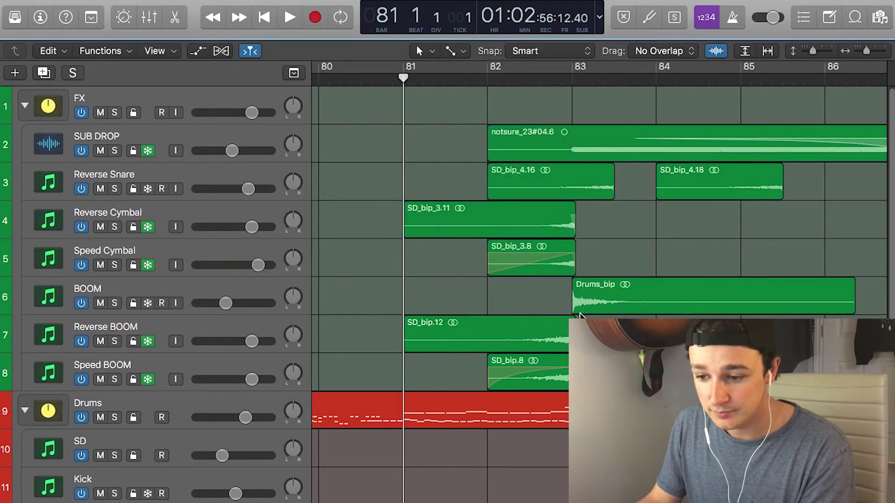
scroll(559, 289, right, 3)
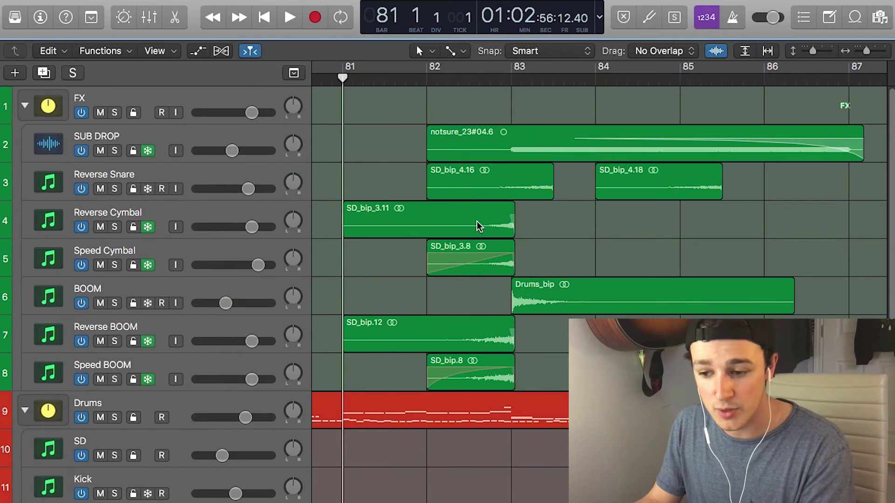
click(187, 179)
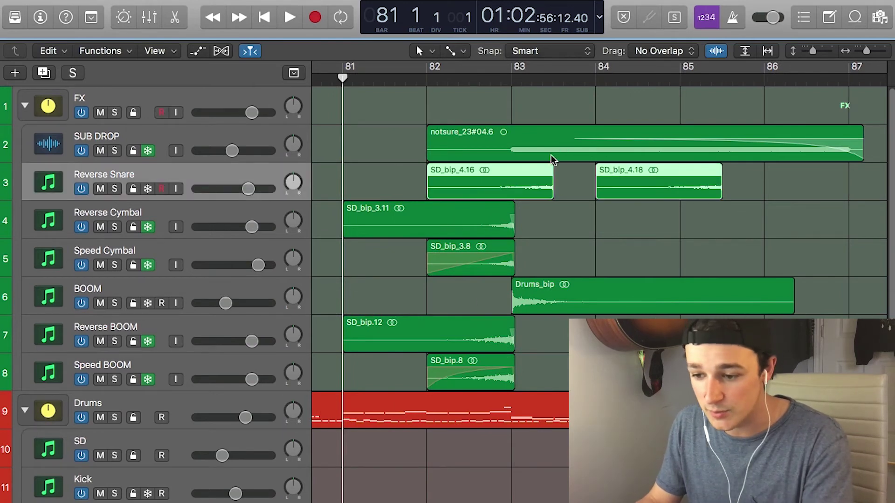
click(586, 222)
click(430, 184)
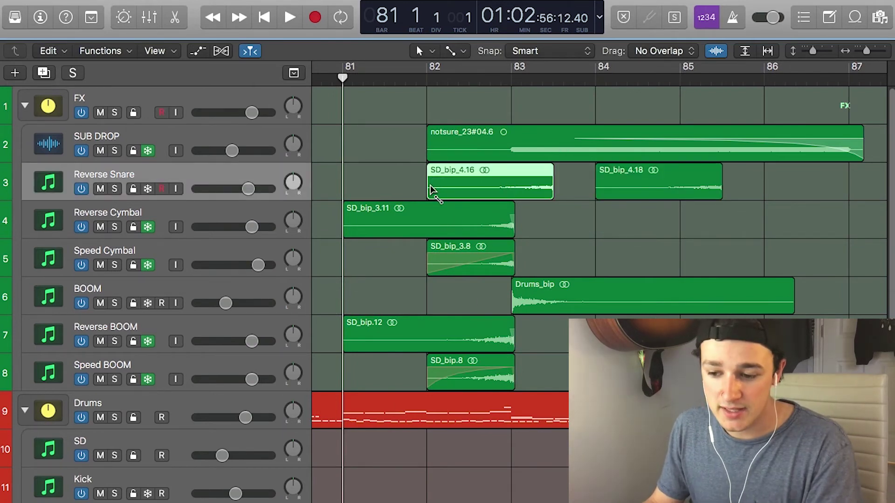
drag(429, 185, 537, 202)
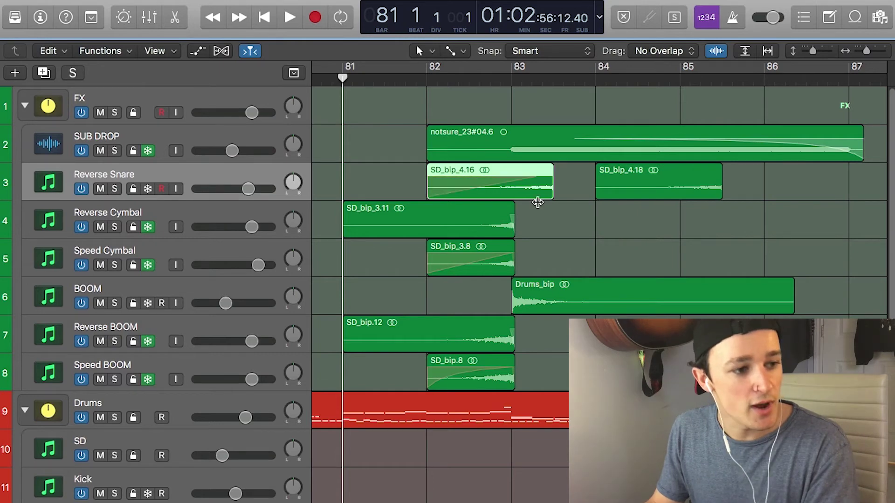
right_click(455, 187)
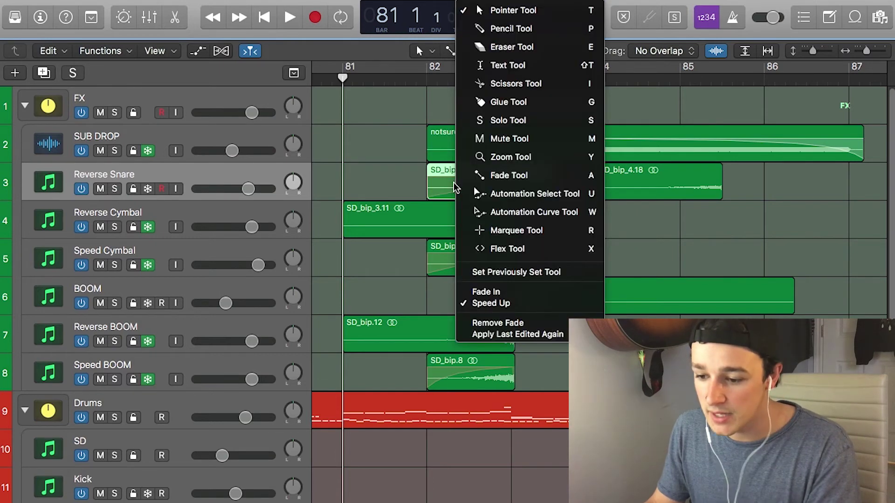
click(498, 303)
- Solo the Reverse Snare track and play the sped-up region from bar 82
click(426, 78)
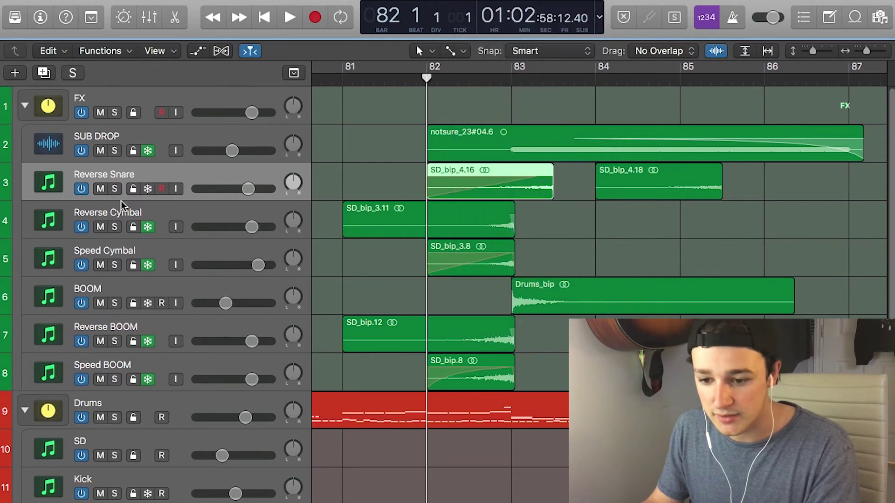
click(114, 188)
key(space)
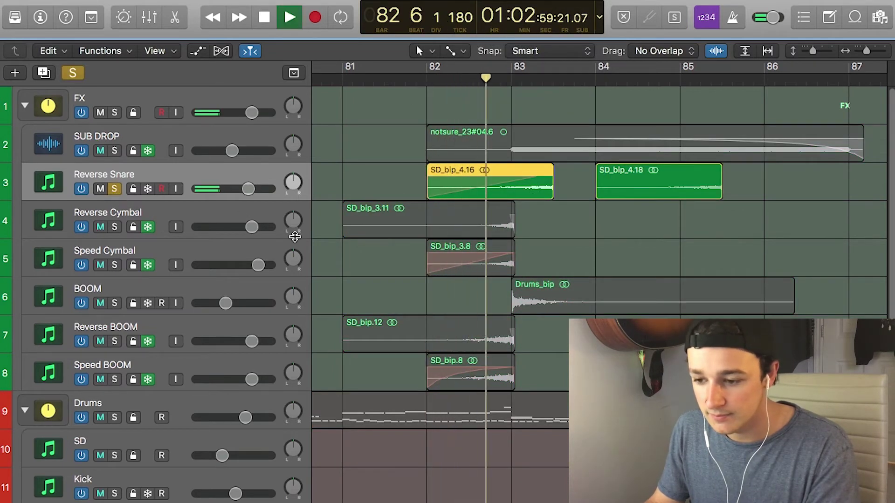
key(space)
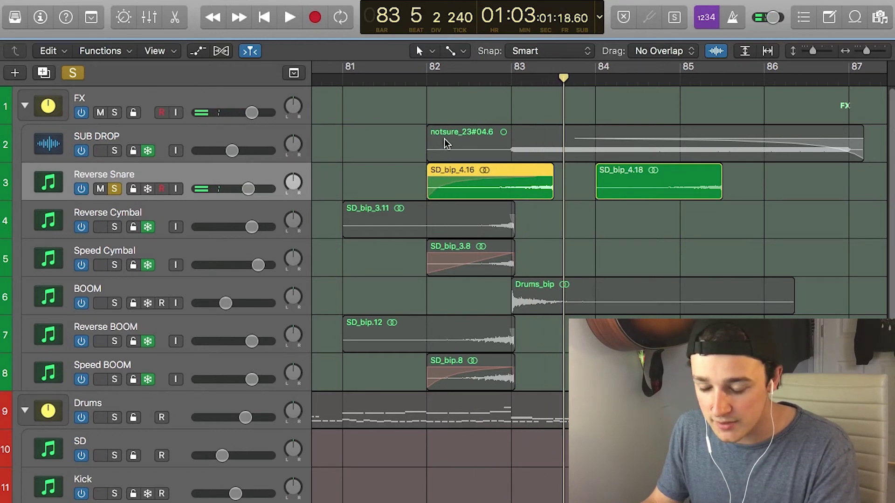
- Try different curve shapes on the Speed Up fade of the first Reverse Snare region, auditioning them from bar 82
click(423, 84)
key(space)
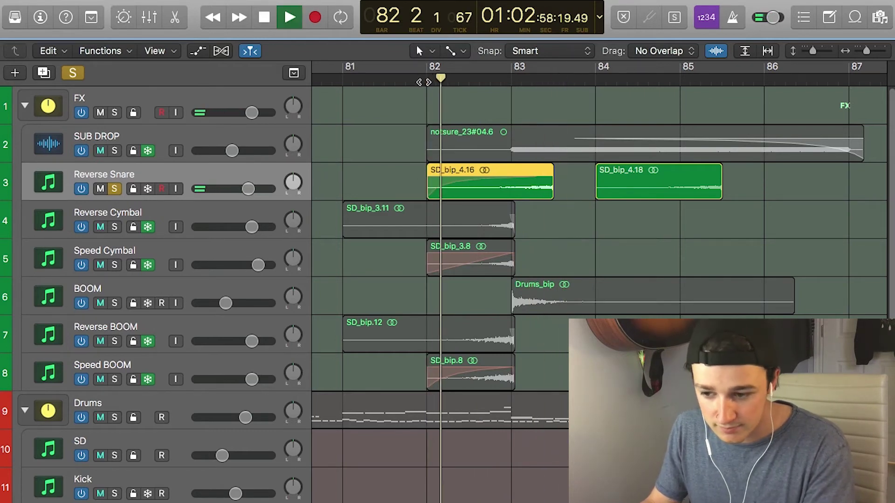
key(space)
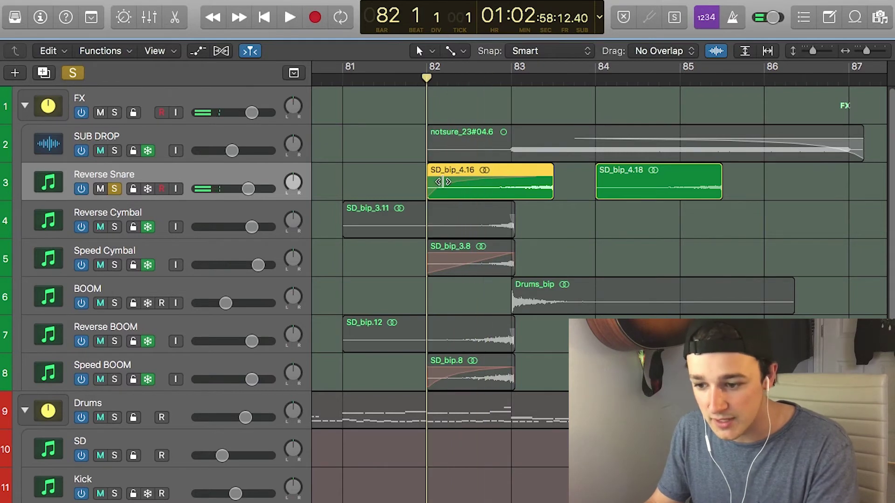
key(space)
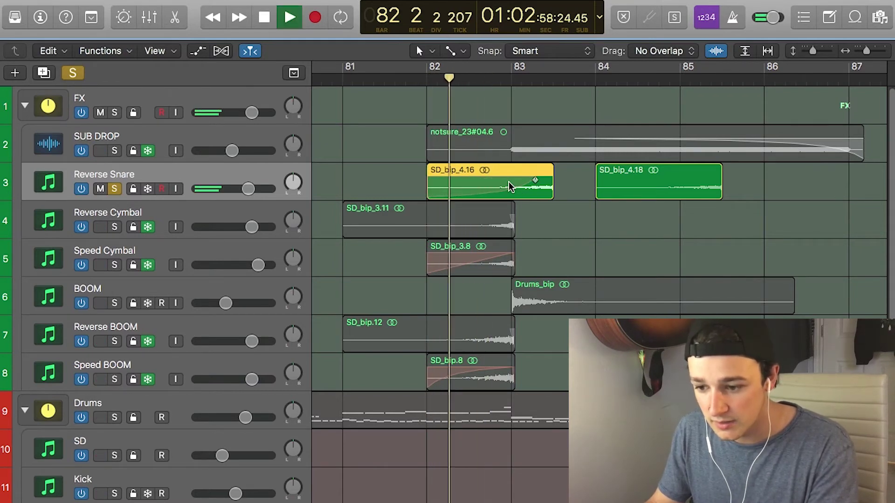
- Replace the speed-up with a long fade at the end of the first Reverse Snare region and play it from within bar 82
key(t)
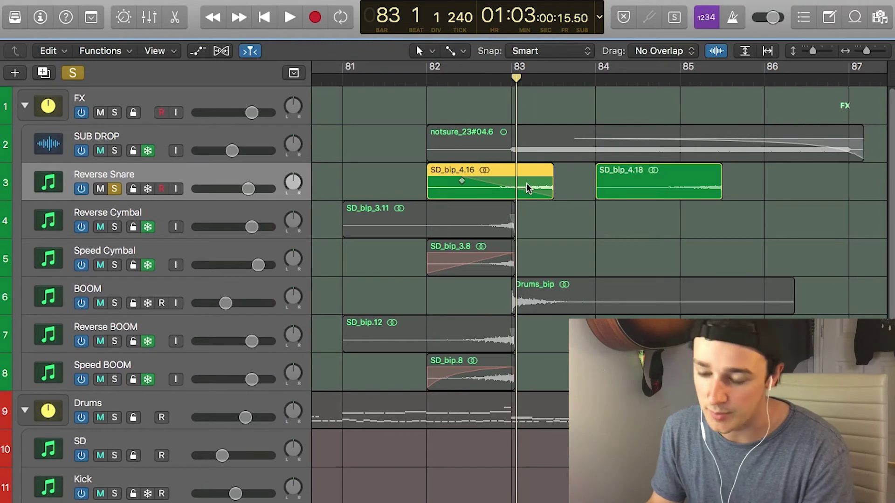
click(448, 79)
key(space)
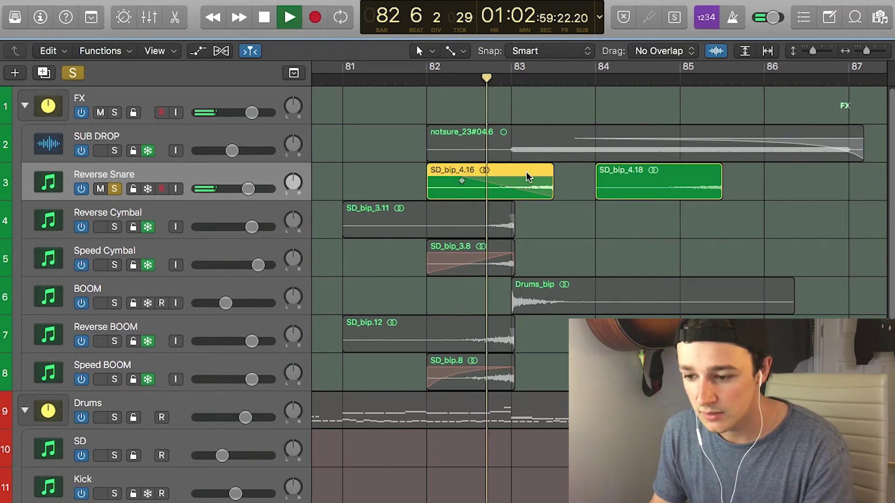